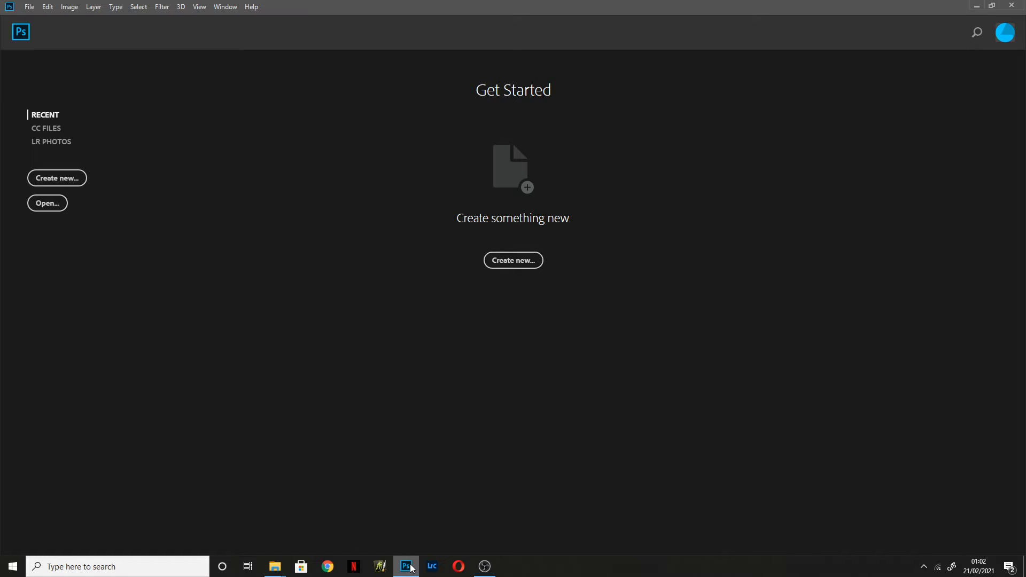
Delete DMS_9453.jpg from the Batch 2 folder on the desktop.
{"action": "left_click", "coordinate": [411, 568]}
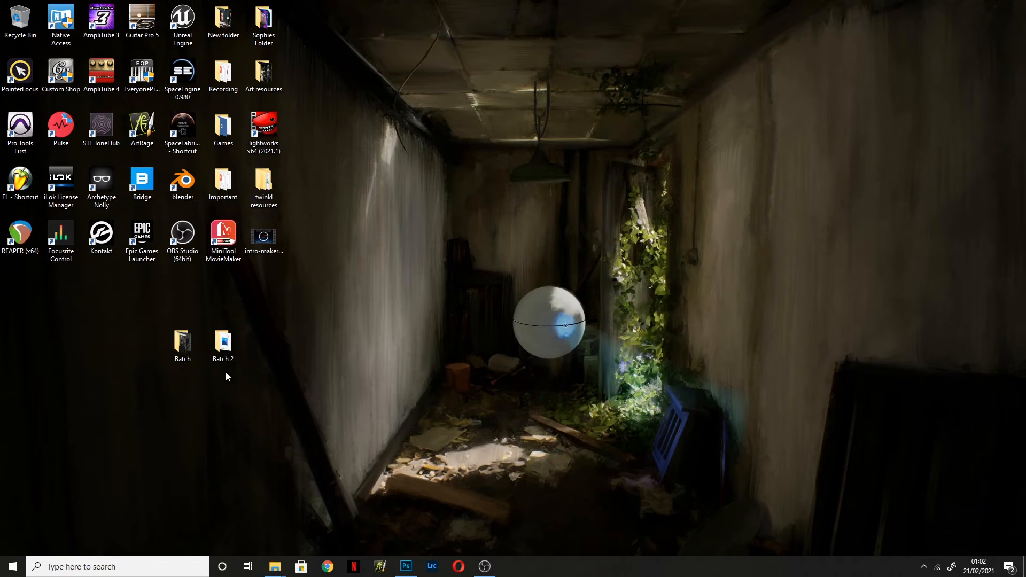
{"action": "double_click", "coordinate": [222, 344]}
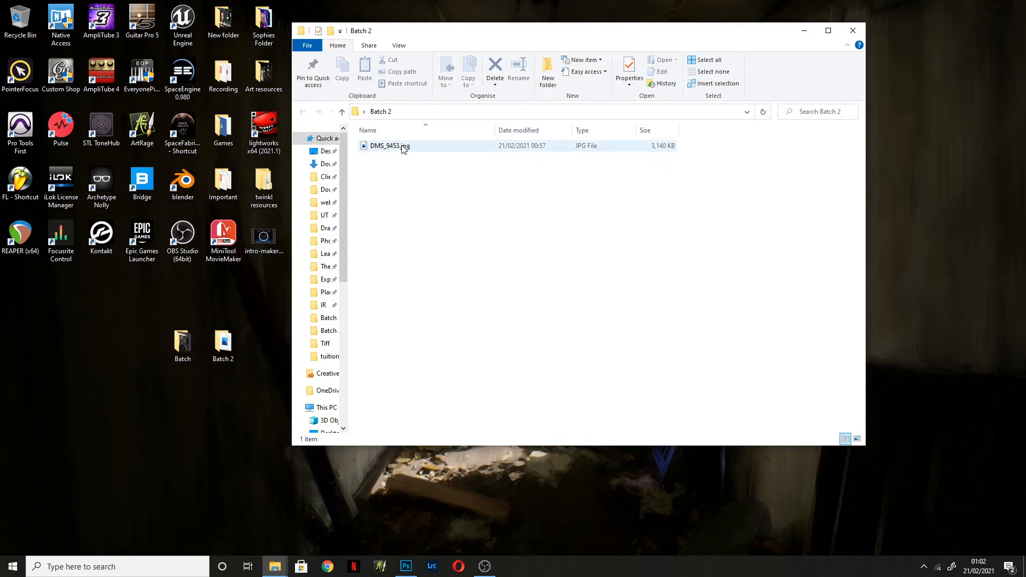
{"action": "left_click", "coordinate": [400, 147]}
{"action": "key", "text": "Delete"}
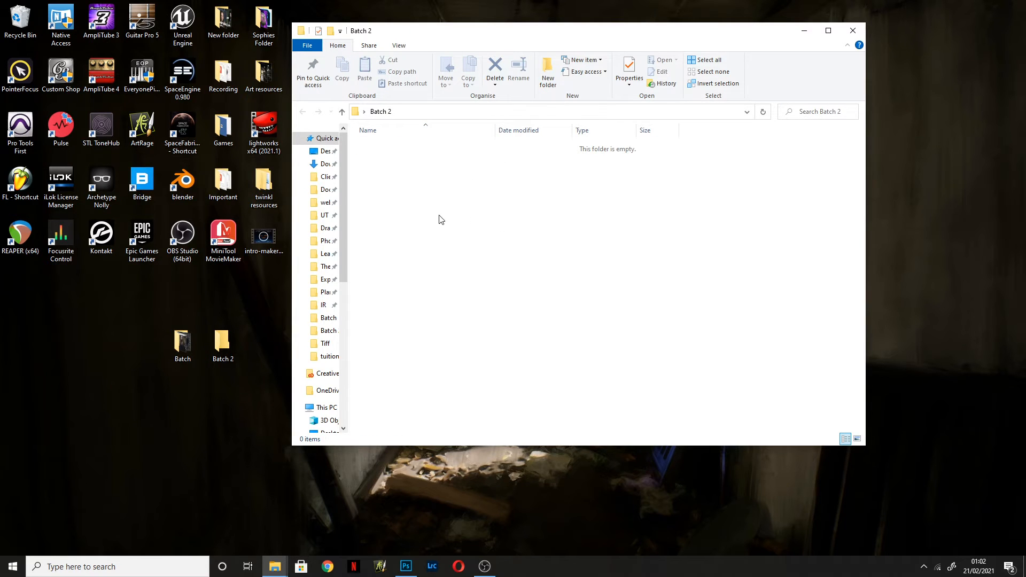
Open DMS_9453.jpg from the desktop's Batch folder in Photoshop.
{"action": "left_click", "coordinate": [179, 357]}
{"action": "double_click", "coordinate": [181, 353]}
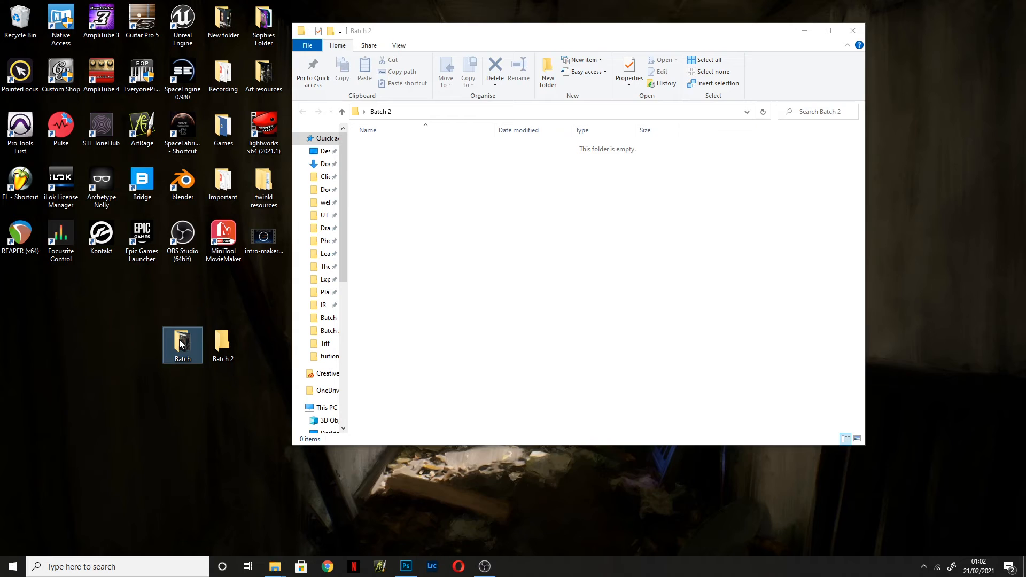
{"action": "left_click_drag", "start_coordinate": [704, 105], "coordinate": [293, 110]}
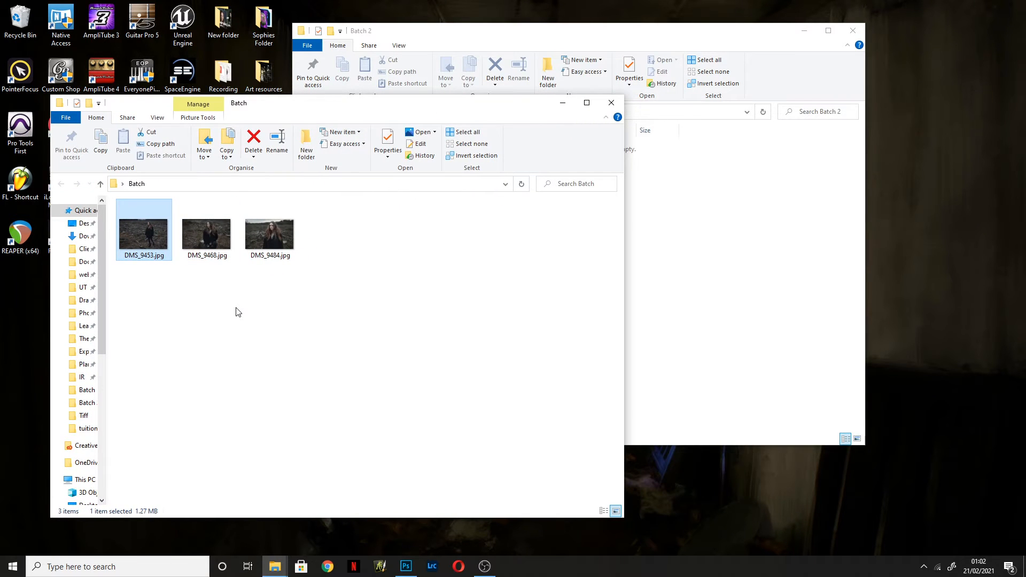
{"action": "left_click_drag", "start_coordinate": [137, 234], "coordinate": [454, 393]}
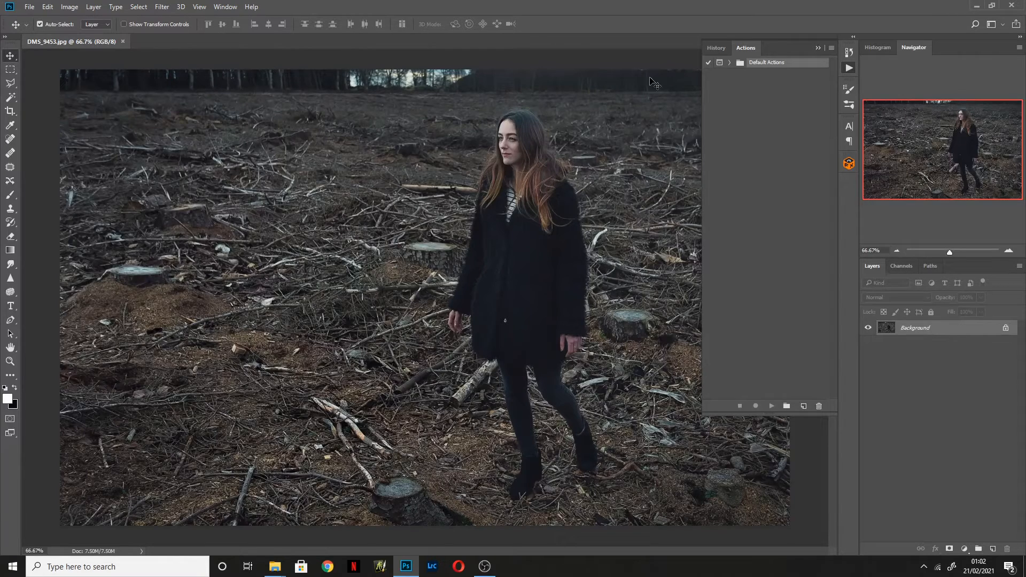
Redisplay the Actions list and examine the Default Actions set, including the recorded commands of Vignette (selection).
{"action": "left_click", "coordinate": [818, 48]}
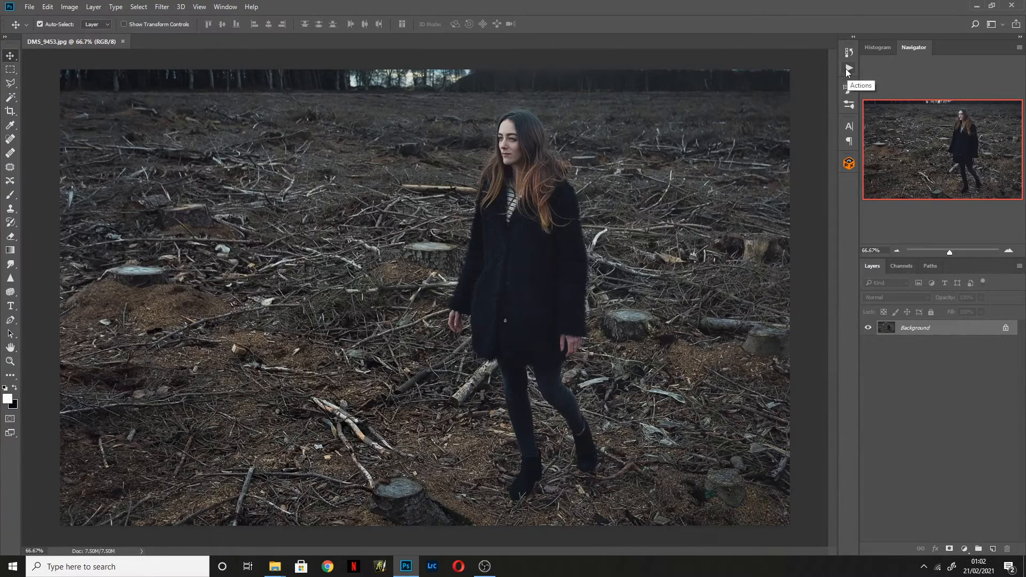
{"action": "left_click", "coordinate": [231, 7]}
{"action": "left_click", "coordinate": [232, 80]}
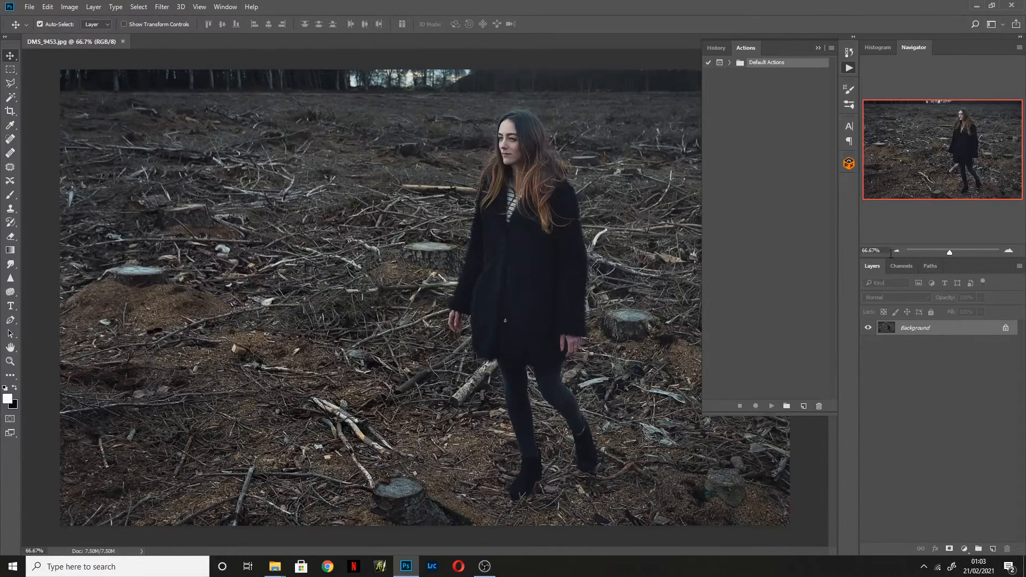
{"action": "left_click", "coordinate": [729, 63]}
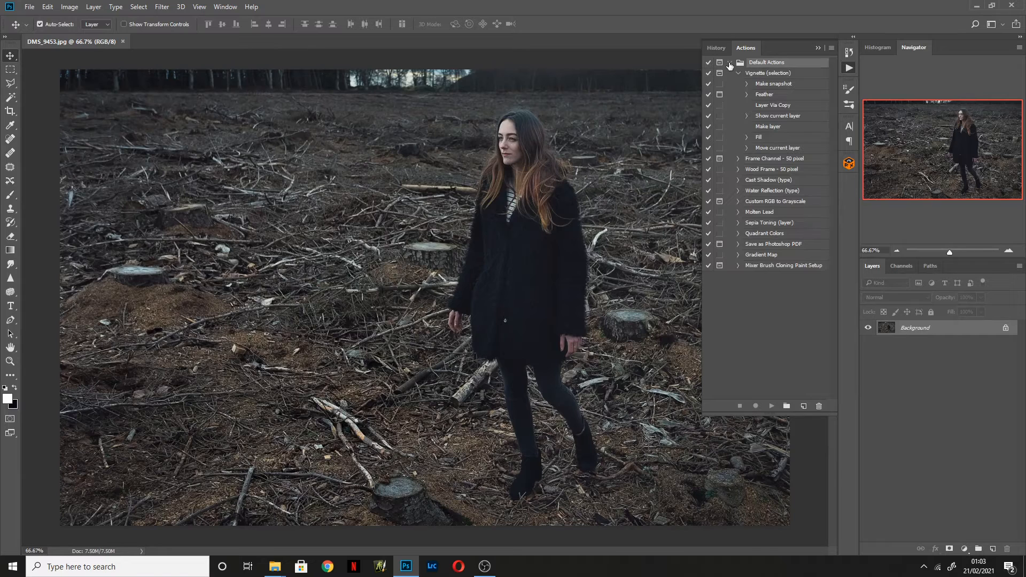
{"action": "left_click", "coordinate": [738, 73]}
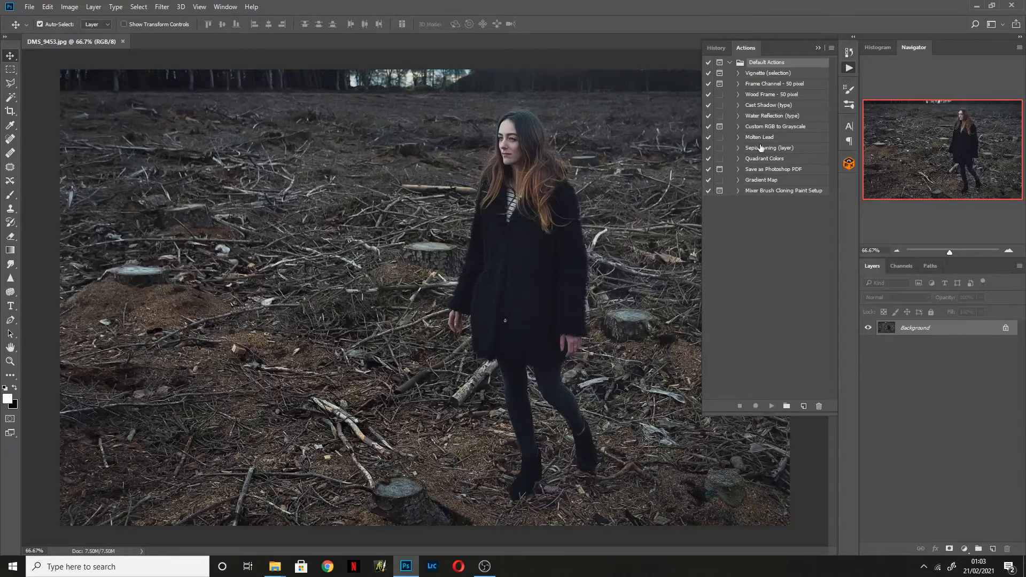
{"action": "left_click", "coordinate": [737, 73]}
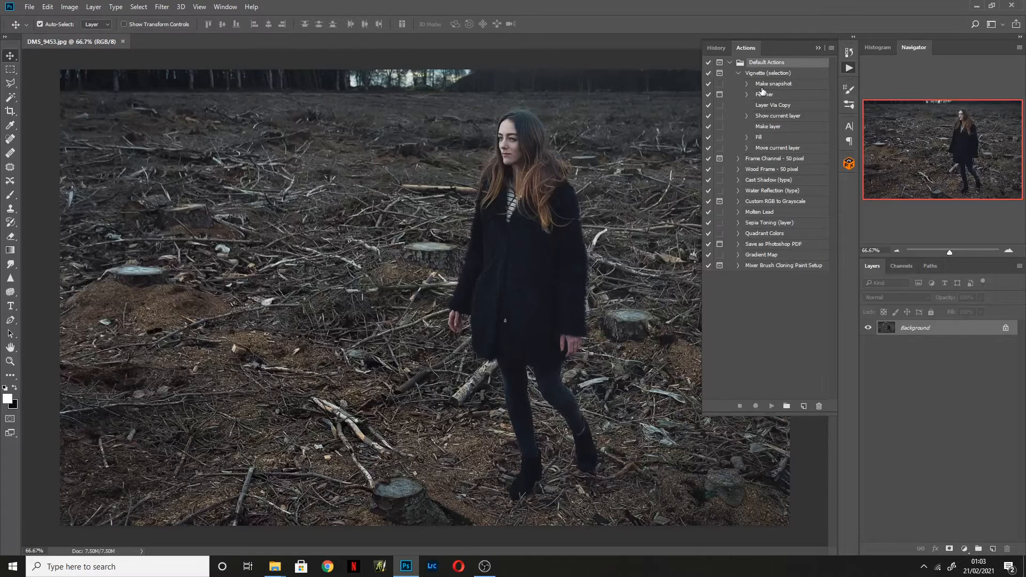
{"action": "left_click", "coordinate": [738, 73]}
{"action": "left_click", "coordinate": [730, 63]}
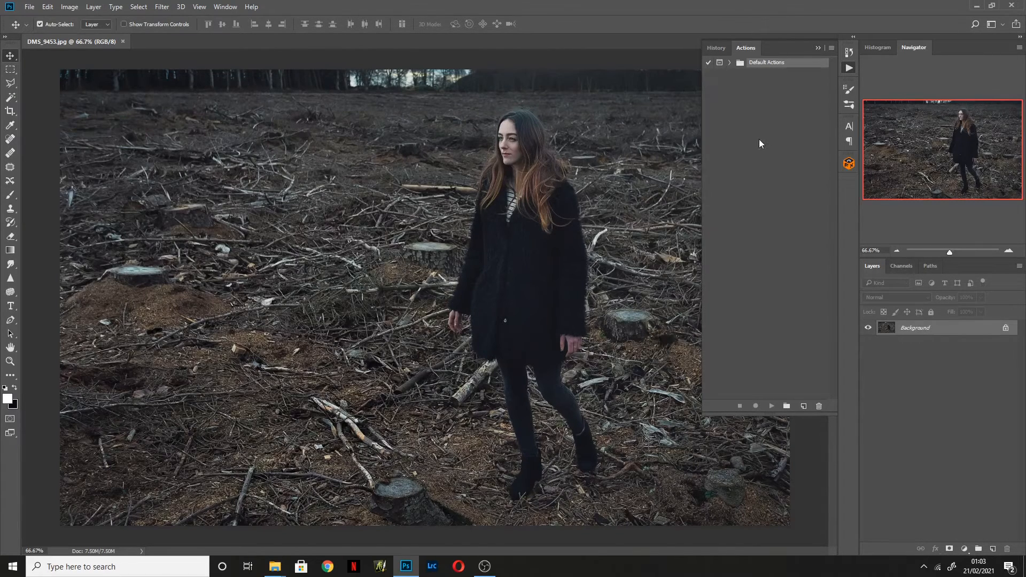
Create an action set named My Actions and start recording a new action, Action 1, in it.
{"action": "left_click", "coordinate": [787, 407]}
{"action": "type", "text": "My Actions"}
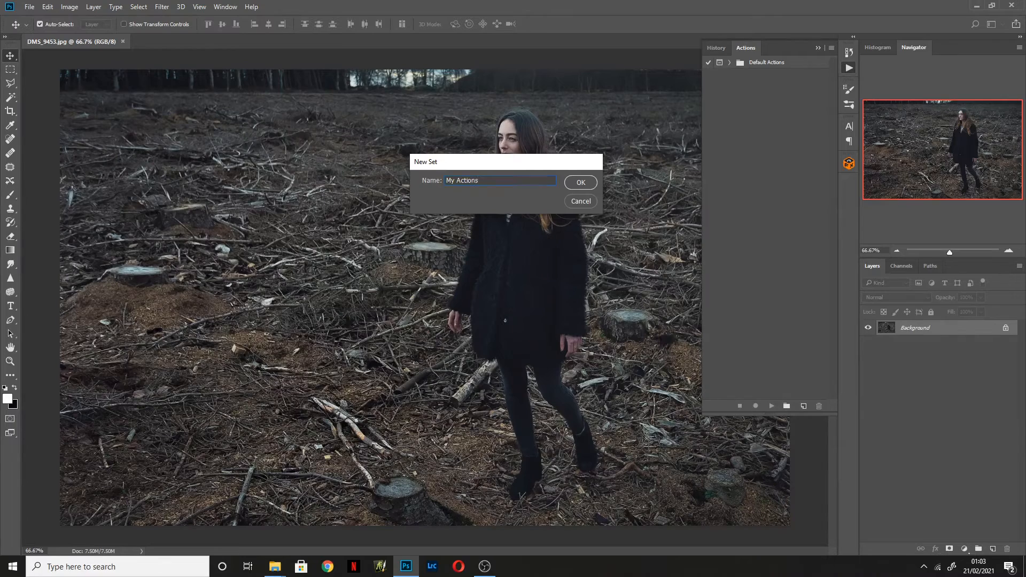
{"action": "key", "text": "Return"}
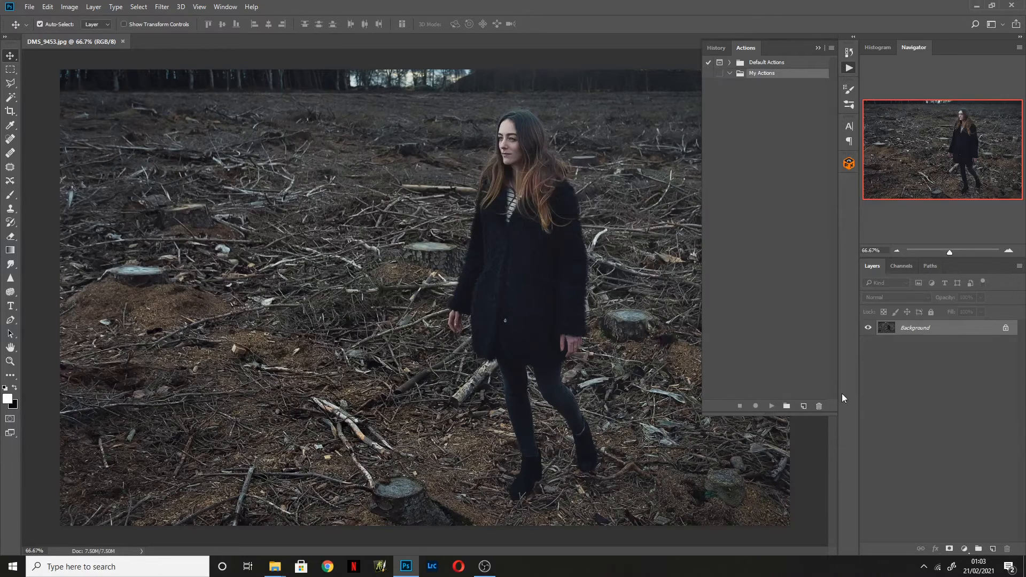
{"action": "left_click", "coordinate": [804, 407]}
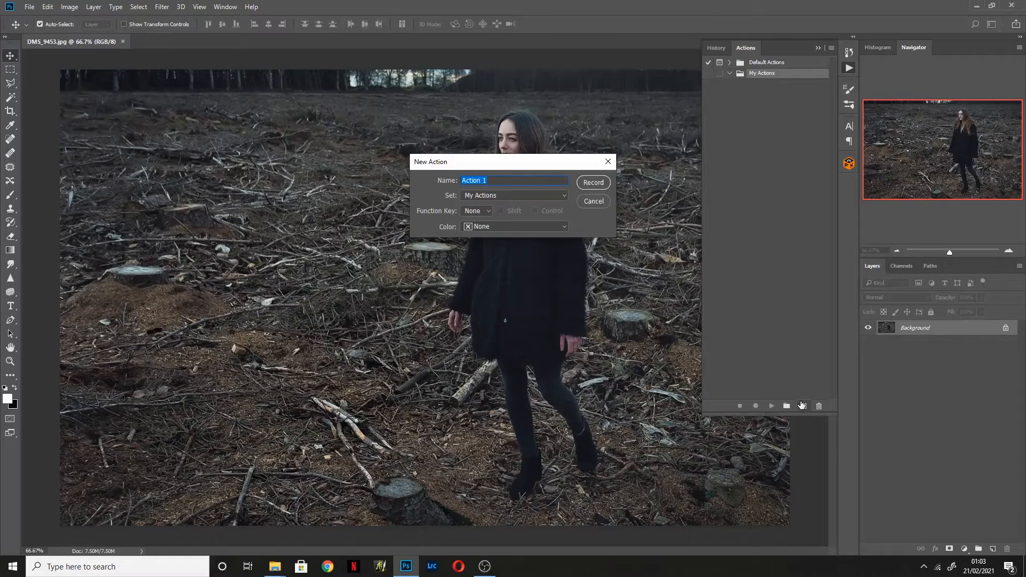
{"action": "left_click", "coordinate": [605, 186]}
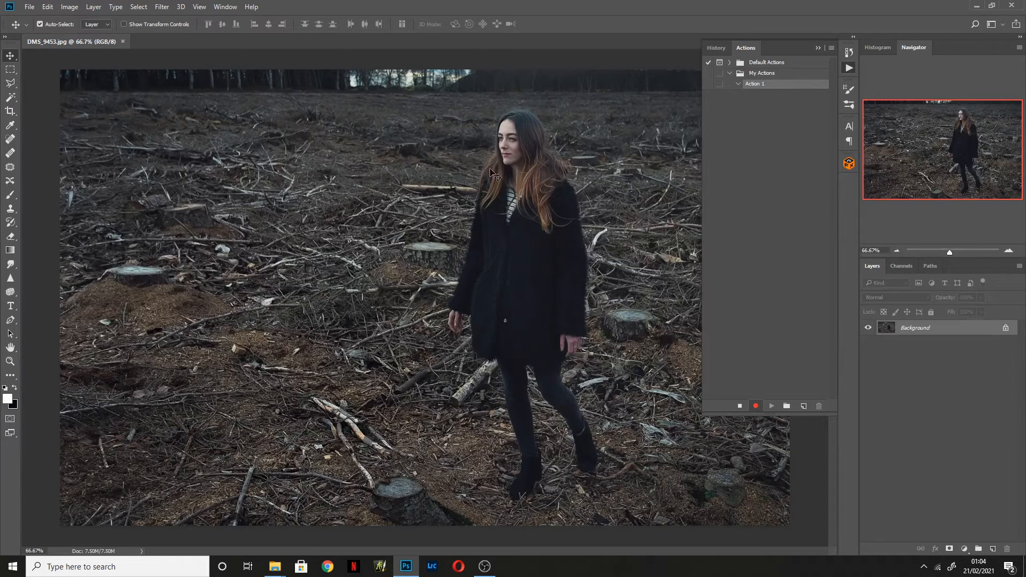
Add a Curves adjustment layer above the Background layer with the default layer options.
{"action": "left_click", "coordinate": [100, 7]}
{"action": "mouse_move", "coordinate": [199, 149]}
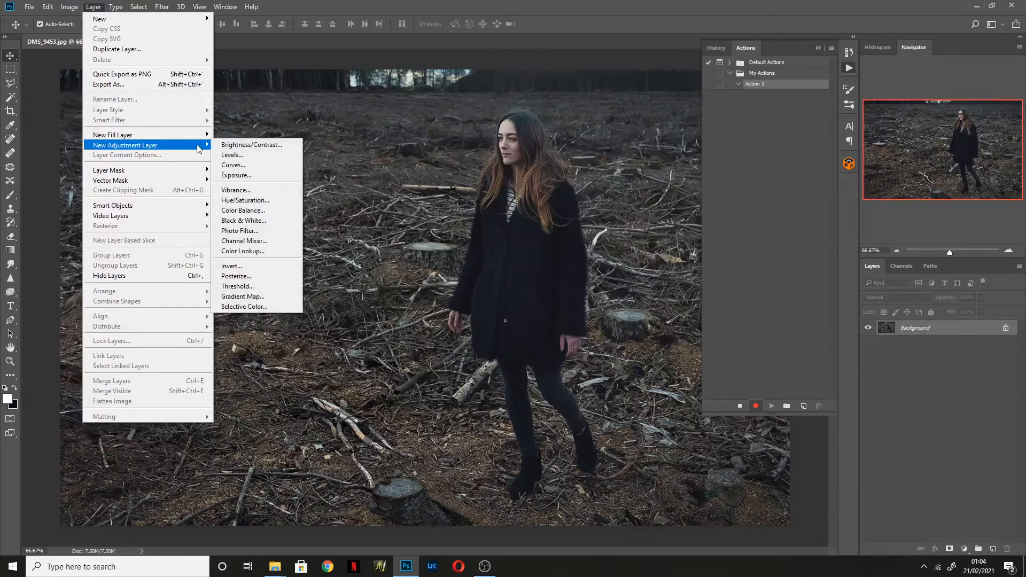
{"action": "left_click", "coordinate": [263, 165]}
{"action": "left_click", "coordinate": [605, 178]}
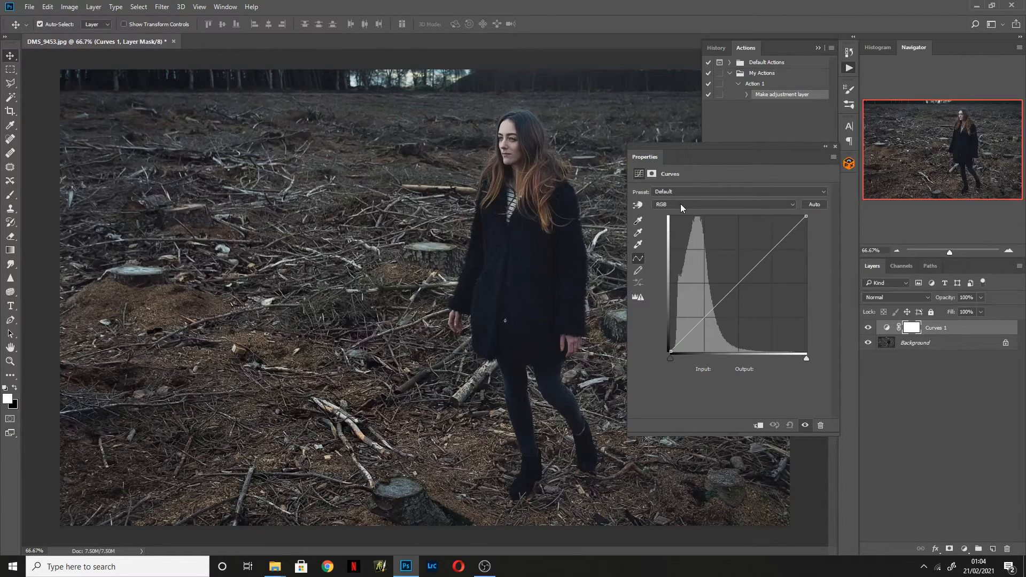
On the blue curve, raise the black point to output about 30, add midtone and highlight points near the diagonal, and lower the white point to about 232.
{"action": "left_click", "coordinate": [706, 203]}
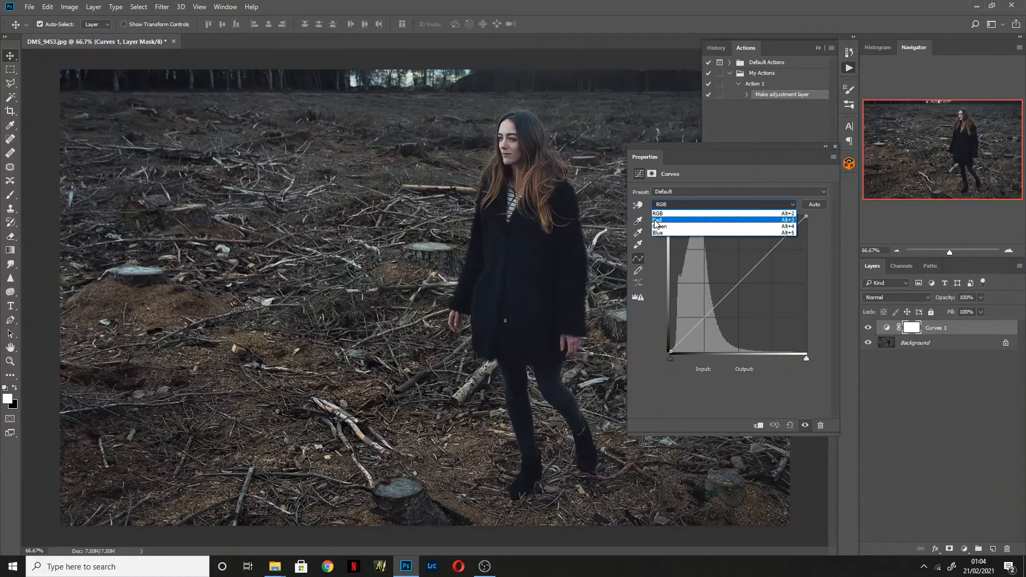
{"action": "left_click", "coordinate": [663, 234]}
{"action": "left_click_drag", "start_coordinate": [670, 351], "coordinate": [662, 335]}
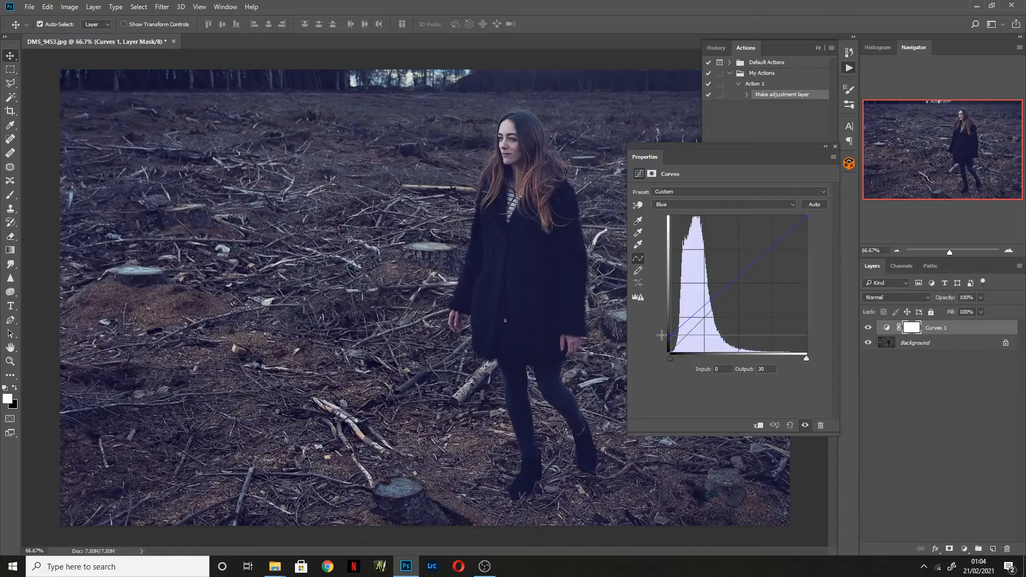
{"action": "left_click_drag", "start_coordinate": [721, 292], "coordinate": [722, 299]}
{"action": "left_click", "coordinate": [766, 257]}
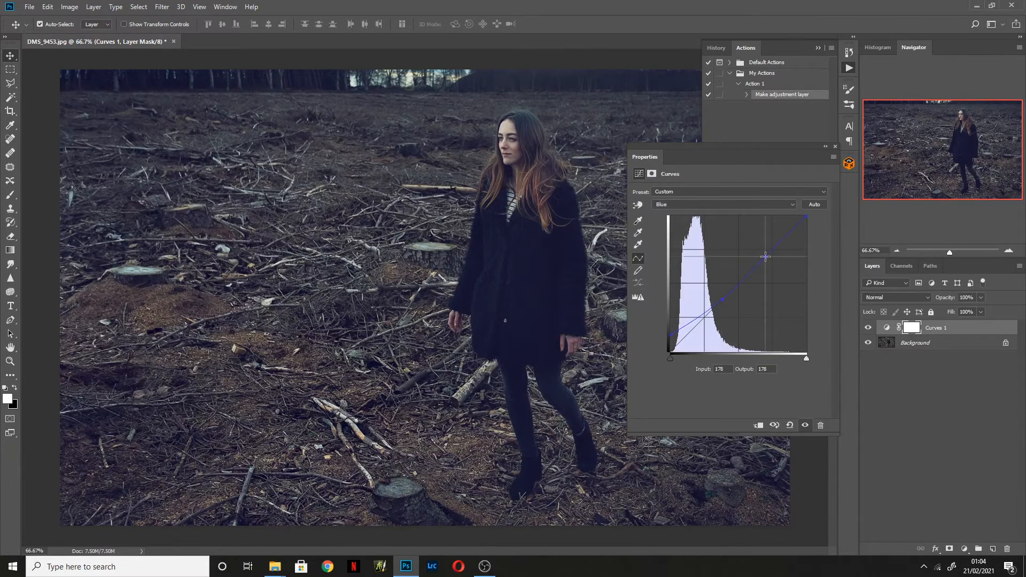
{"action": "left_click_drag", "start_coordinate": [807, 216], "coordinate": [819, 231]}
{"action": "left_click_drag", "start_coordinate": [766, 257], "coordinate": [762, 260]}
{"action": "mouse_move", "coordinate": [810, 235]}
{"action": "left_mouse_down"}
{"action": "mouse_move", "coordinate": [817, 225]}
{"action": "mouse_move", "coordinate": [820, 236]}
{"action": "mouse_move", "coordinate": [817, 225]}
{"action": "left_mouse_up"}
{"action": "mouse_move", "coordinate": [725, 299]}
{"action": "left_mouse_down"}
{"action": "mouse_move", "coordinate": [731, 316]}
{"action": "mouse_move", "coordinate": [715, 291]}
{"action": "mouse_move", "coordinate": [732, 315]}
{"action": "mouse_move", "coordinate": [721, 301]}
{"action": "left_mouse_up"}
{"action": "left_click_drag", "start_coordinate": [807, 226], "coordinate": [808, 229]}
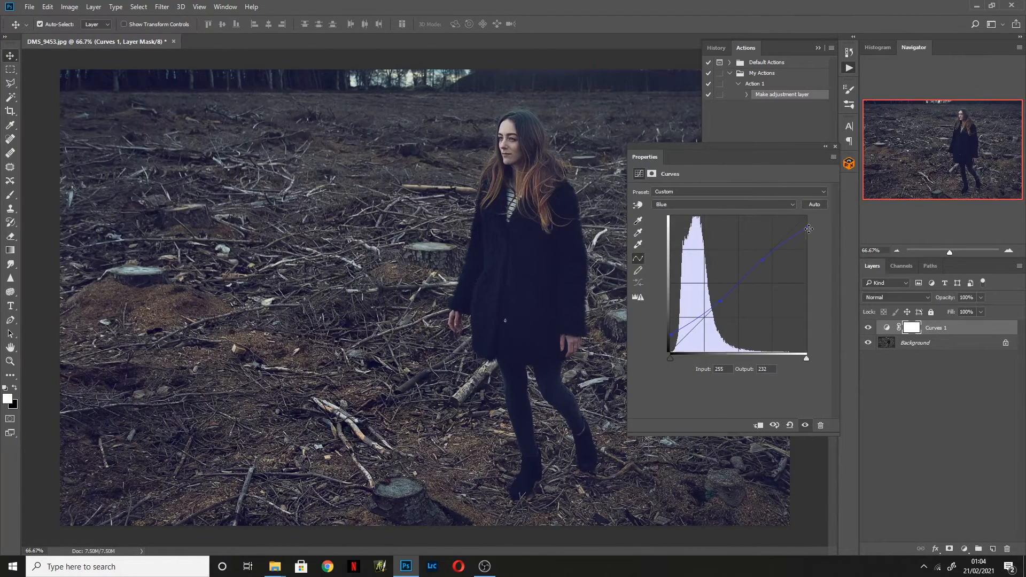
On the green curve, shift the black point inward along the input axis and add a midtone point on the diagonal to tint the shadows magenta.
{"action": "left_click", "coordinate": [679, 204]}
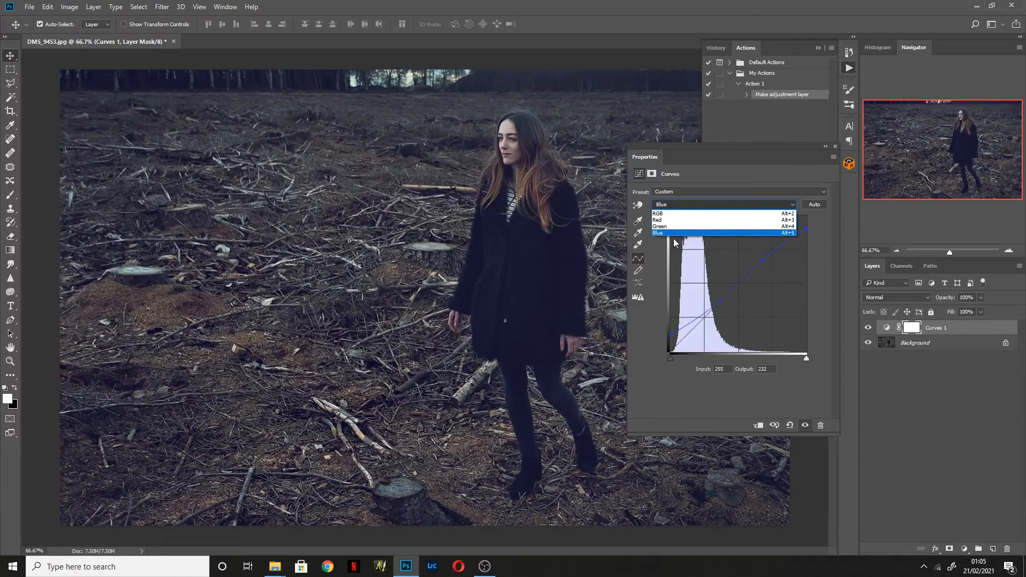
{"action": "left_click", "coordinate": [662, 226]}
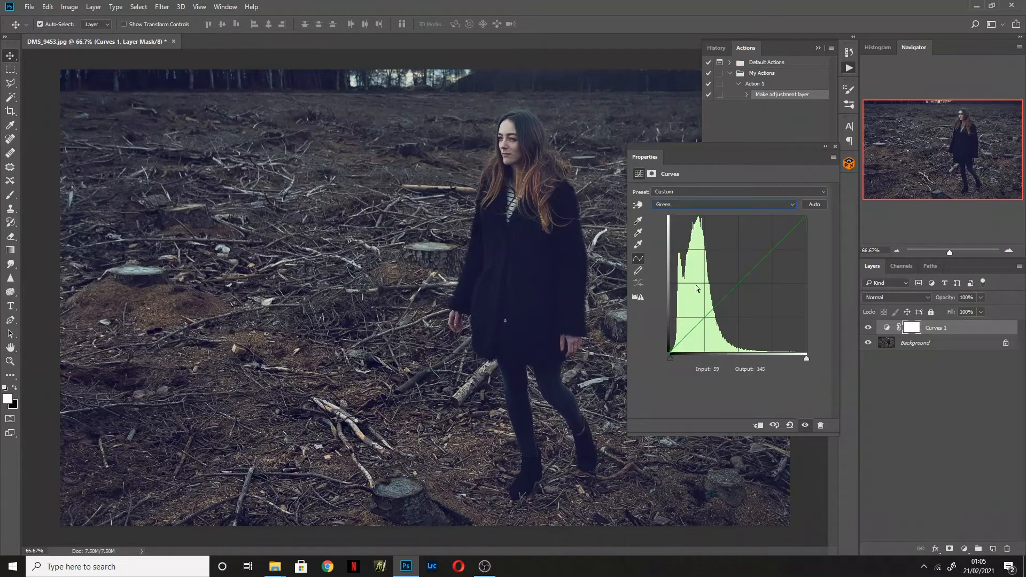
{"action": "left_click_drag", "start_coordinate": [680, 350], "coordinate": [742, 281]}
{"action": "left_click_drag", "start_coordinate": [679, 349], "coordinate": [687, 357]}
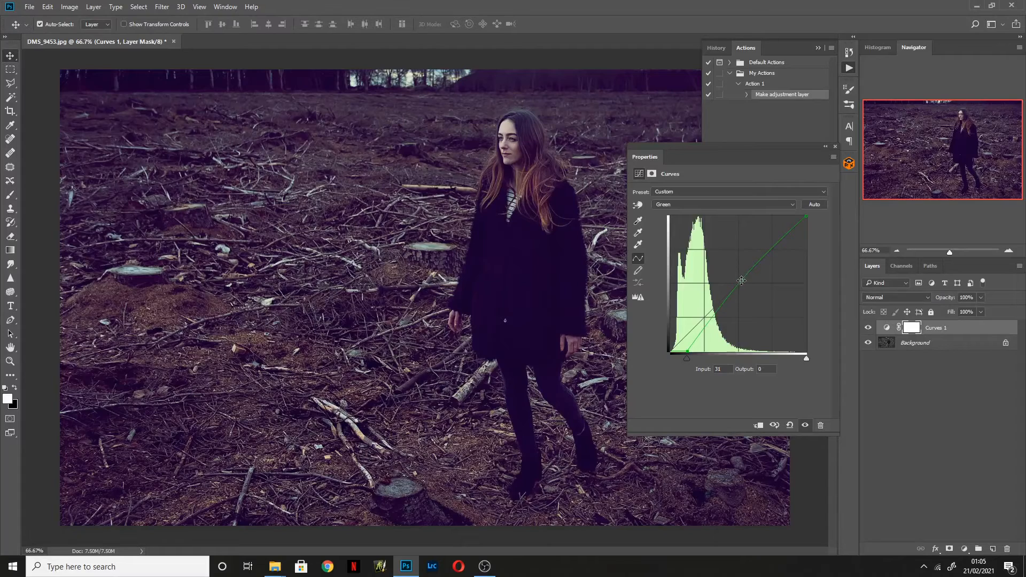
{"action": "left_click_drag", "start_coordinate": [741, 281], "coordinate": [727, 297]}
{"action": "left_click_drag", "start_coordinate": [687, 351], "coordinate": [684, 350]}
{"action": "left_click", "coordinate": [835, 146]}
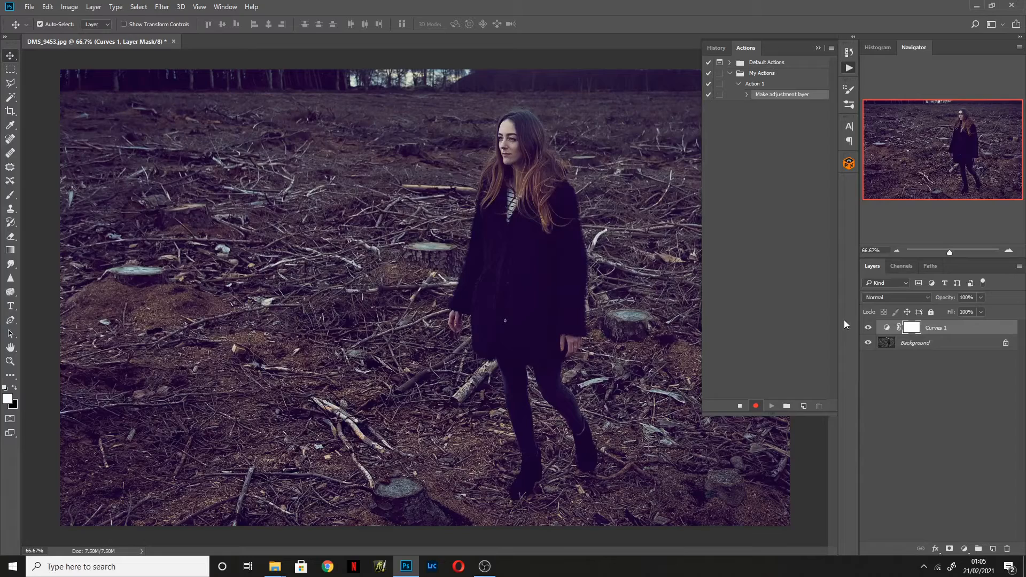
Add a Brightness/Contrast adjustment layer above the Curves layer and set its brightness to 17.
{"action": "left_click", "coordinate": [93, 6]}
{"action": "mouse_move", "coordinate": [171, 146]}
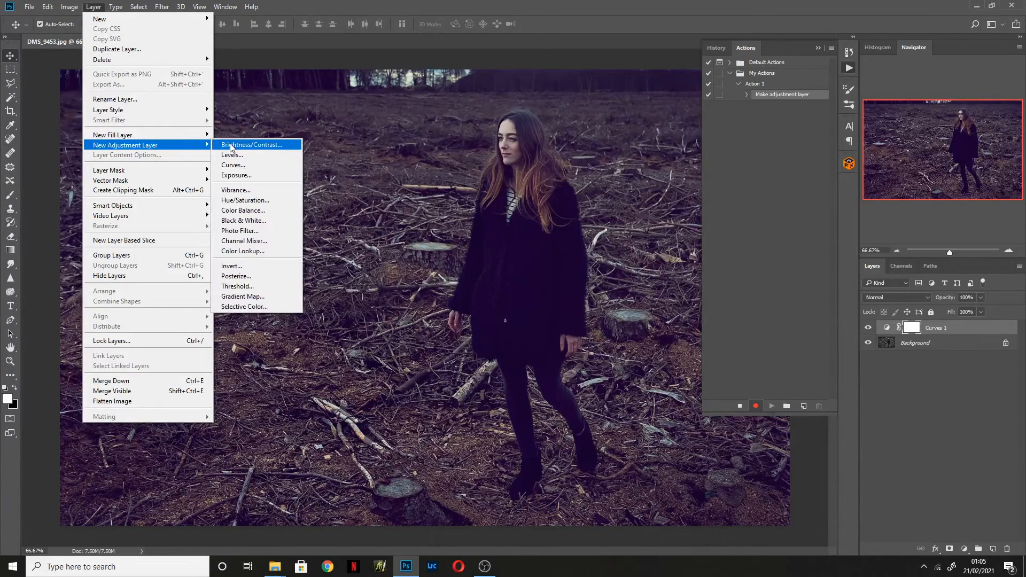
{"action": "left_click", "coordinate": [231, 147]}
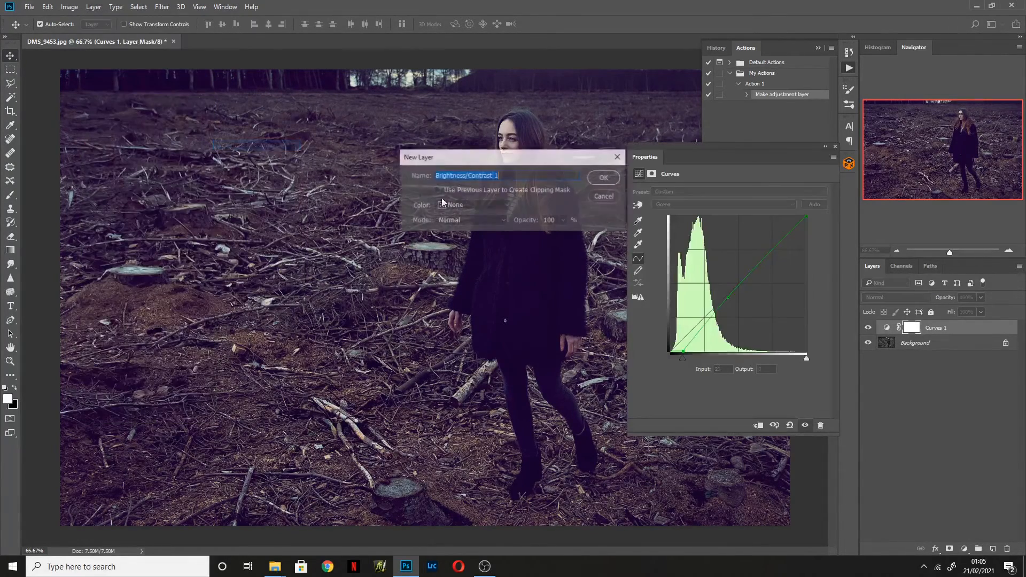
{"action": "left_click", "coordinate": [606, 179]}
{"action": "left_click_drag", "start_coordinate": [735, 216], "coordinate": [739, 218]}
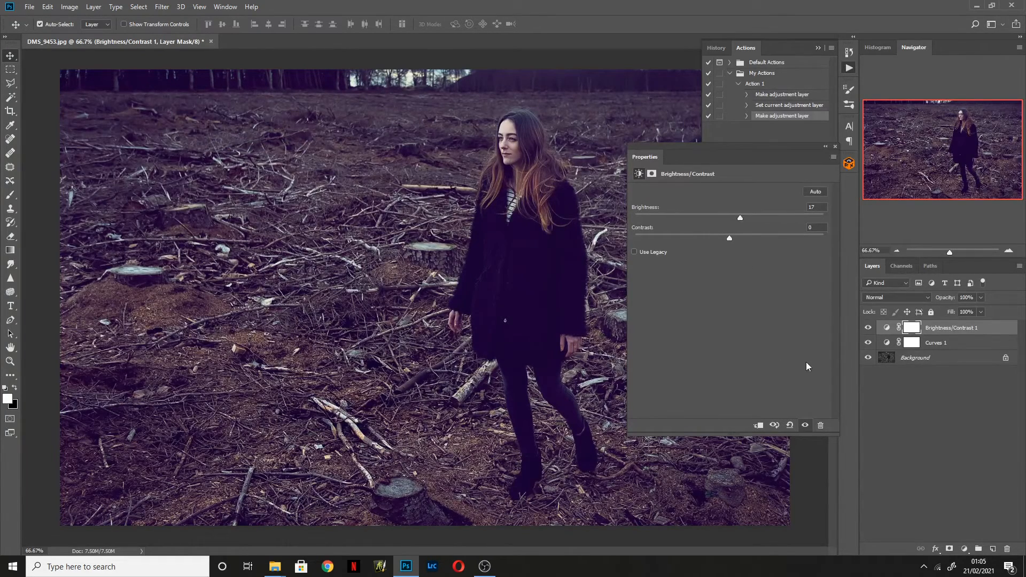
Hide and show the Brightness/Contrast layer to compare the image with and without it, and close its properties.
{"action": "left_click", "coordinate": [804, 426]}
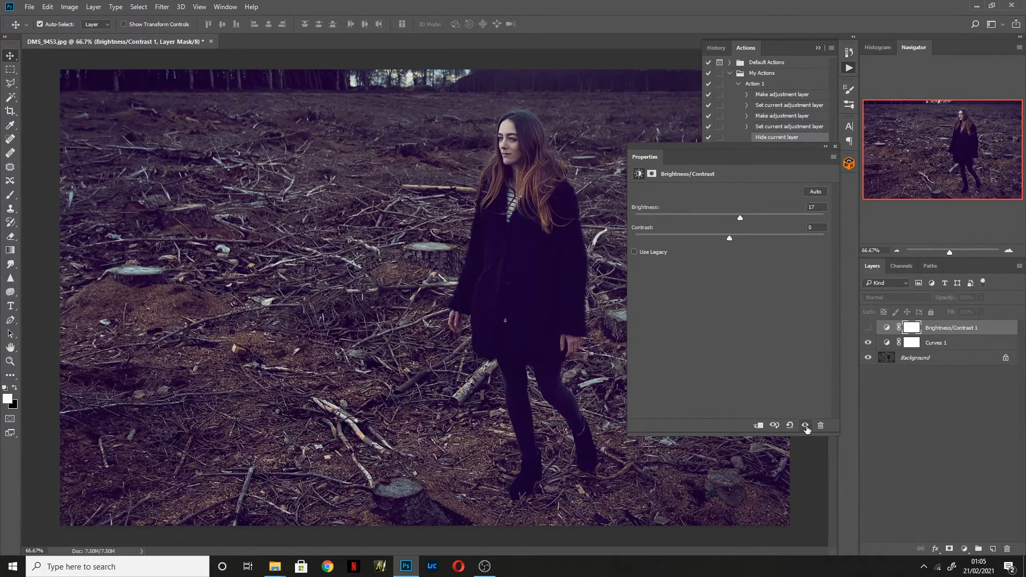
{"action": "left_click", "coordinate": [805, 426]}
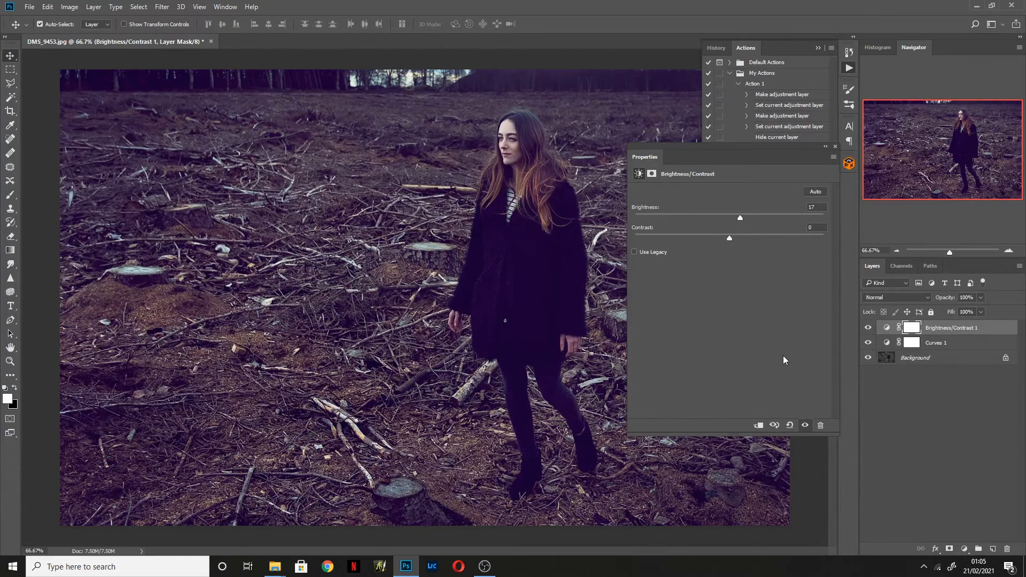
{"action": "left_click", "coordinate": [836, 148]}
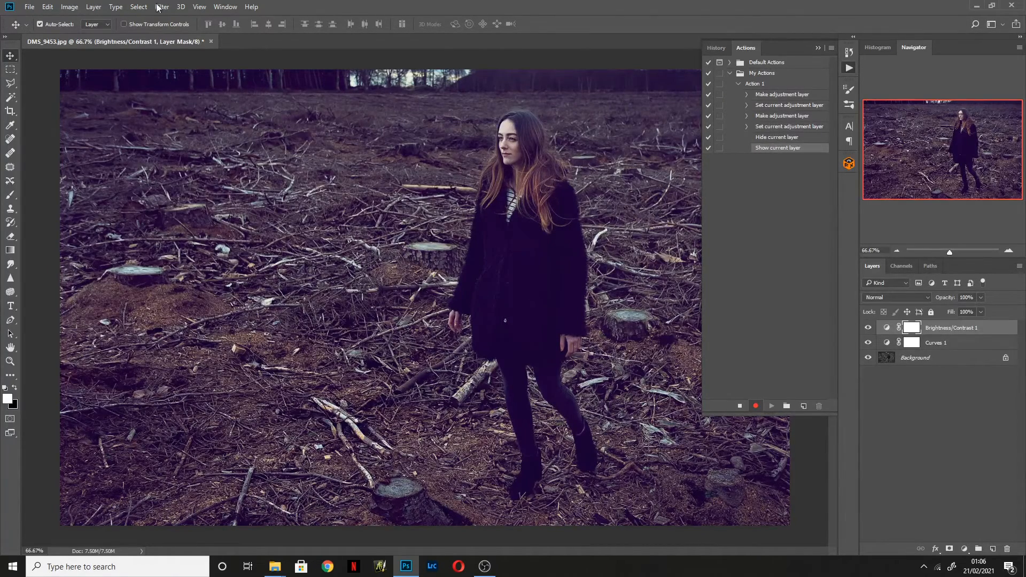
Save the graded photo as the JPEG DMS_9453.jpg in the Desktop's Batch 2 folder, at quality 12 (Maximum) with Baseline ("Standard") format.
{"action": "left_click", "coordinate": [29, 8]}
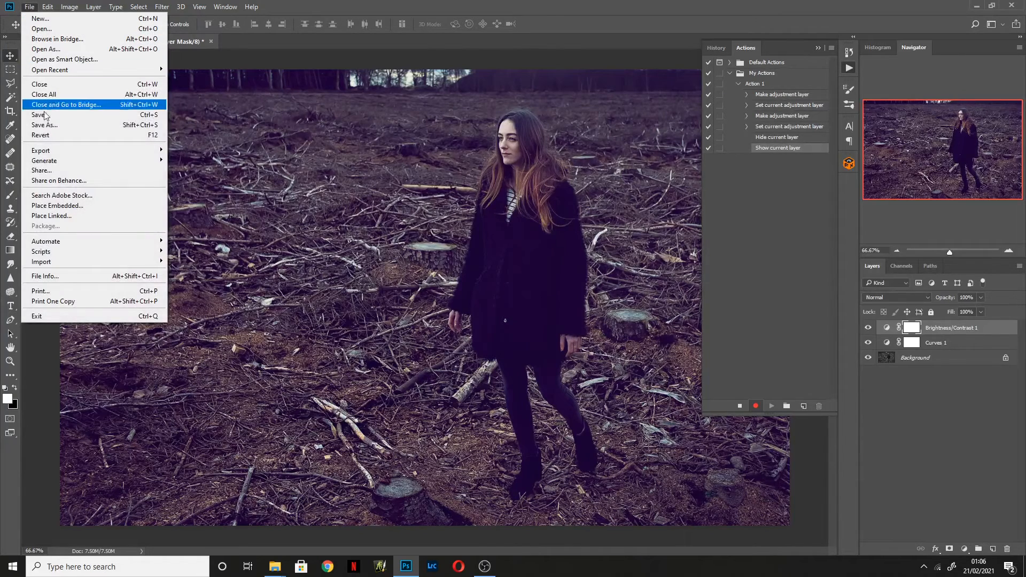
{"action": "left_click", "coordinate": [47, 125]}
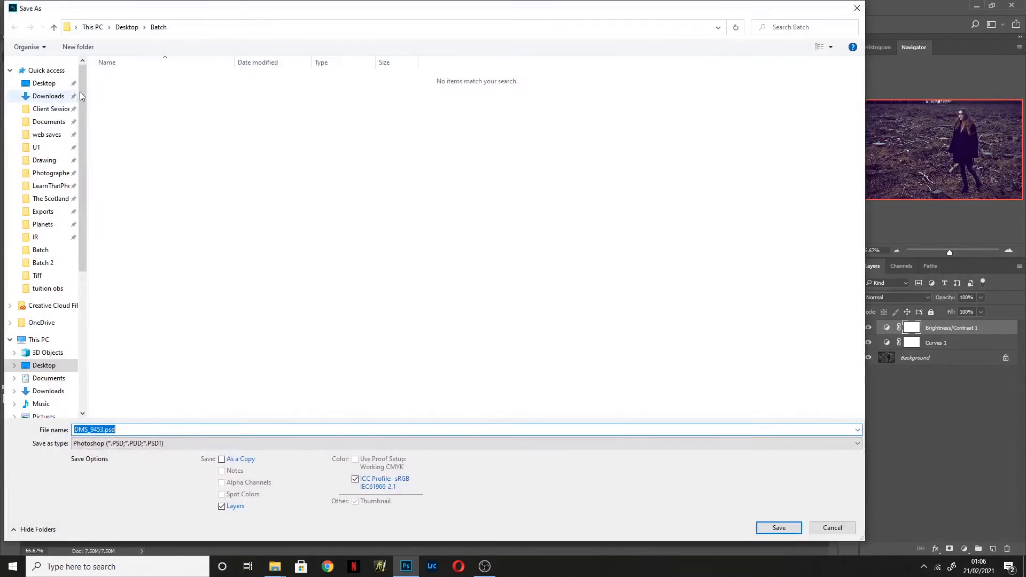
{"action": "left_click", "coordinate": [129, 28]}
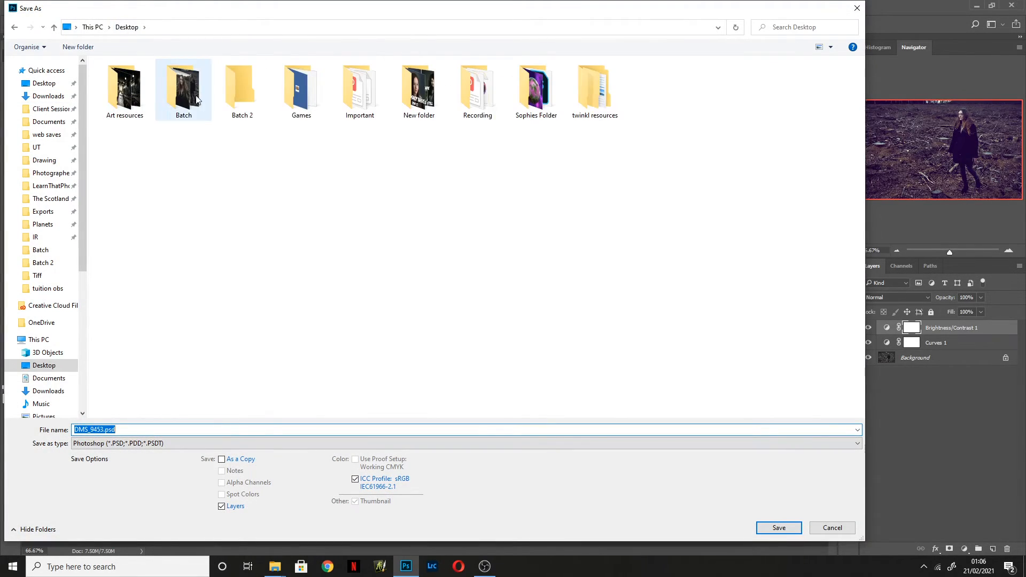
{"action": "double_click", "coordinate": [240, 94]}
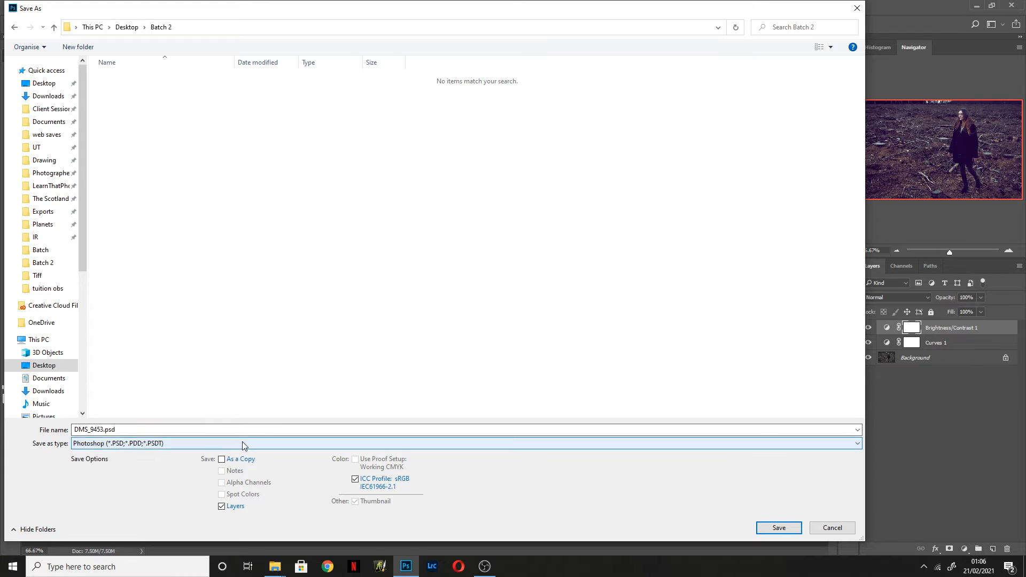
{"action": "left_click", "coordinate": [211, 444]}
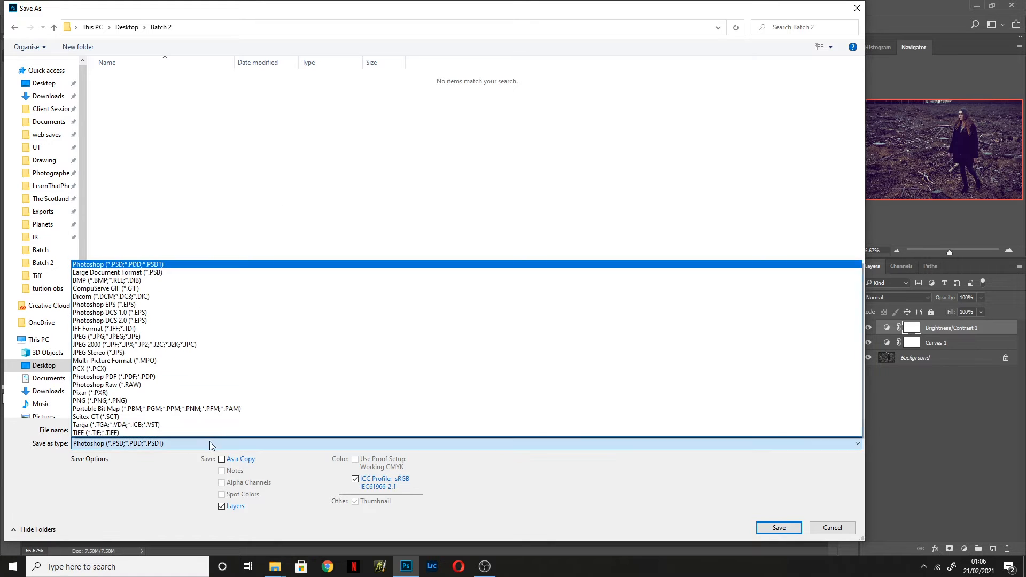
{"action": "left_click", "coordinate": [149, 337]}
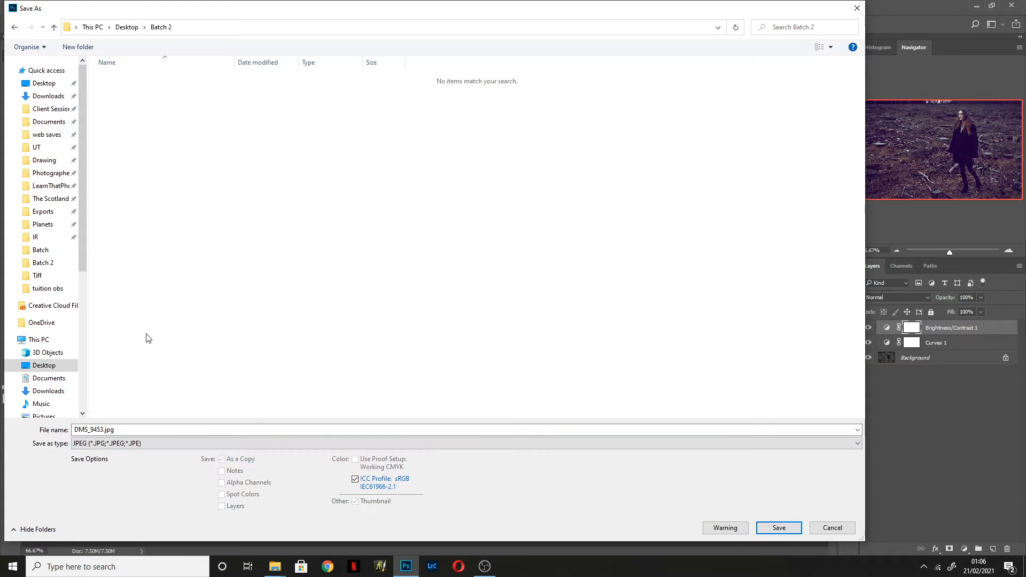
{"action": "left_click", "coordinate": [779, 528]}
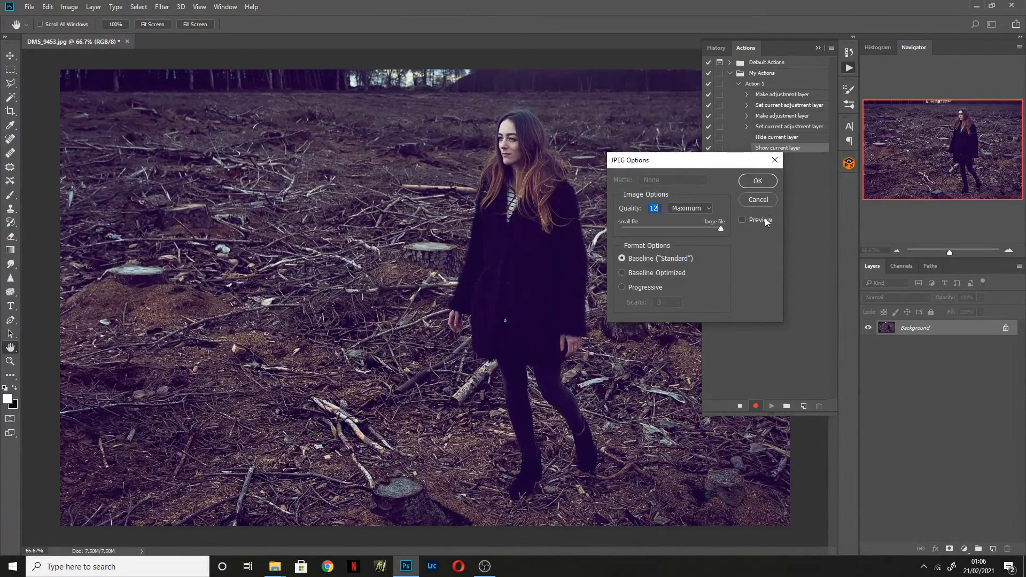
{"action": "left_click", "coordinate": [758, 181]}
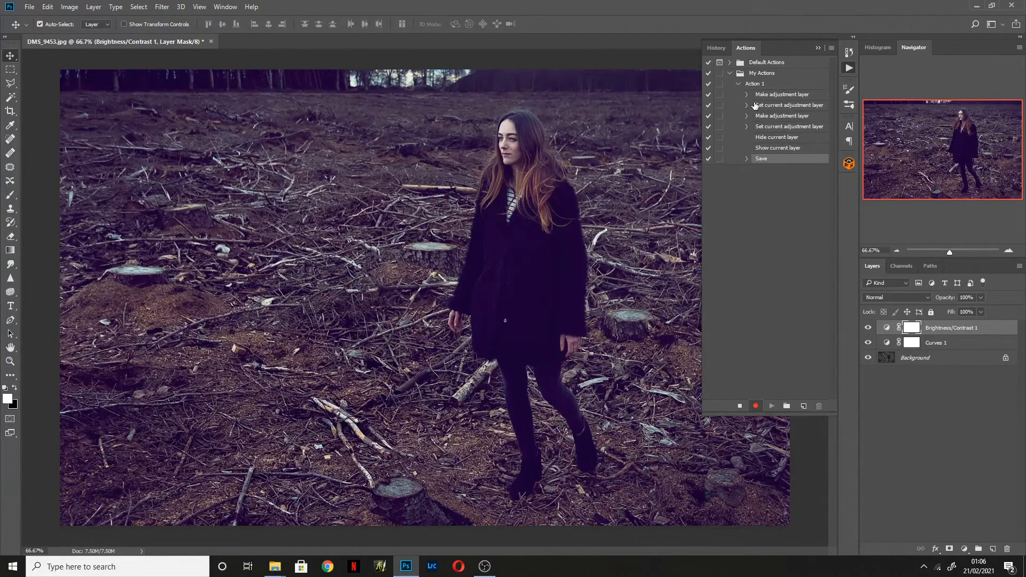
Stop recording the action, delete its Hide current layer and Show current layer commands, and collapse the action list.
{"action": "left_click", "coordinate": [740, 407]}
{"action": "left_click", "coordinate": [769, 138]}
{"action": "left_click", "coordinate": [769, 149], "text": "shift"}
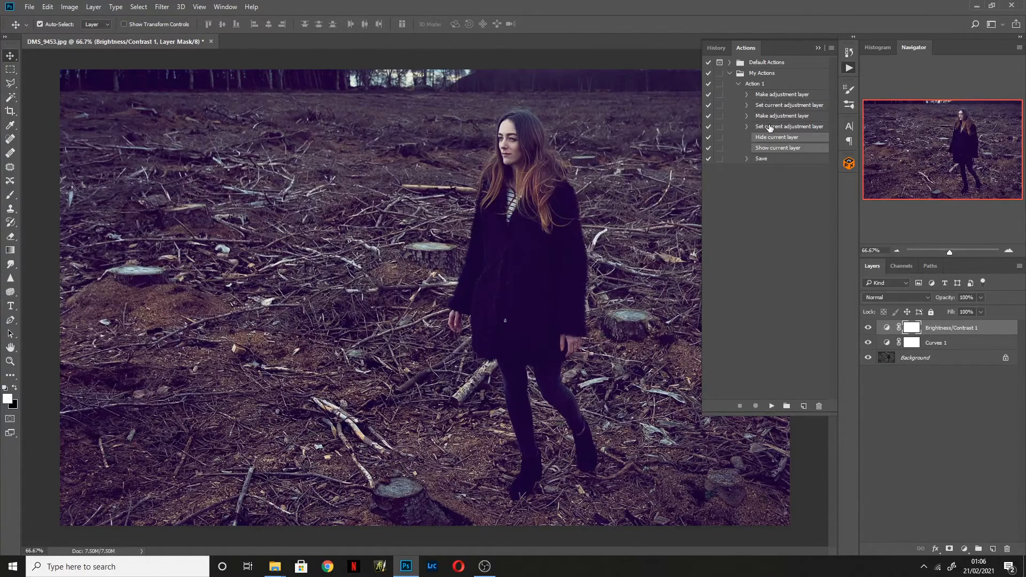
{"action": "left_click_drag", "start_coordinate": [769, 150], "coordinate": [819, 407]}
{"action": "left_click", "coordinate": [739, 84]}
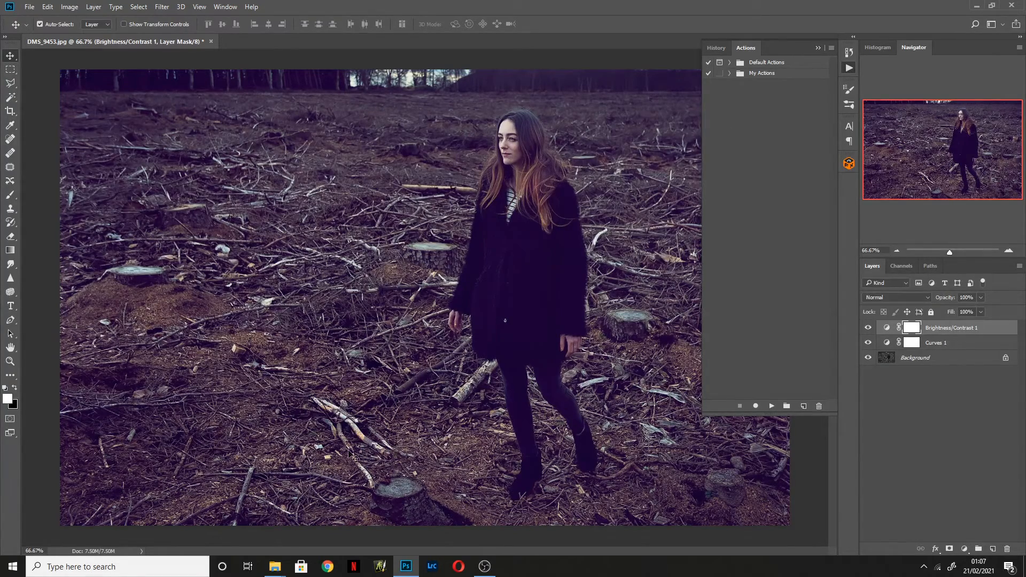
Open DMS_9468.jpg from the Batch folder and play Action 1 from the My Actions set on it.
{"action": "mouse_move", "coordinate": [275, 567]}
{"action": "left_click", "coordinate": [251, 537]}
{"action": "left_click_drag", "start_coordinate": [211, 230], "coordinate": [299, 40]}
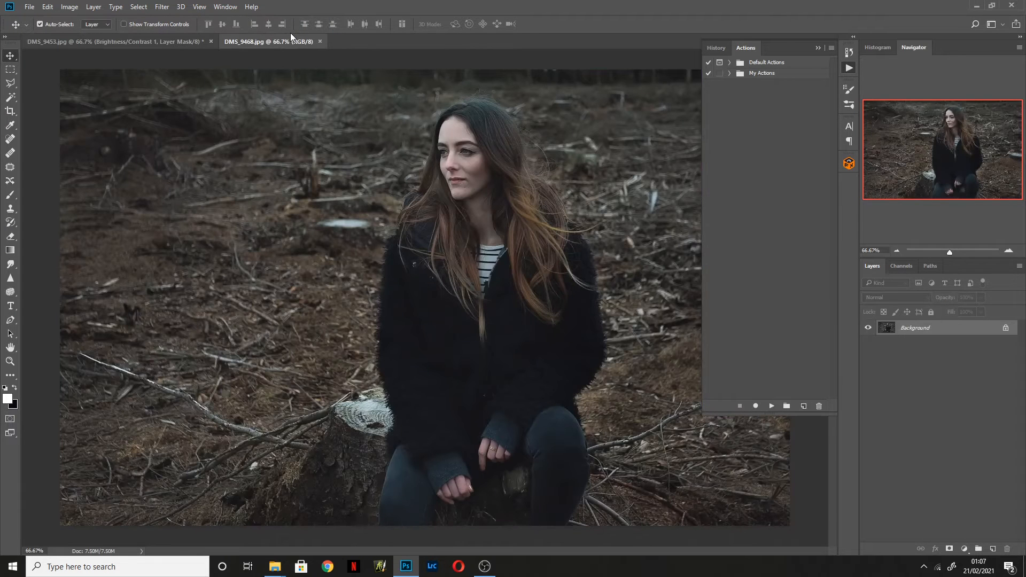
{"action": "left_click", "coordinate": [730, 74]}
{"action": "left_click", "coordinate": [768, 88]}
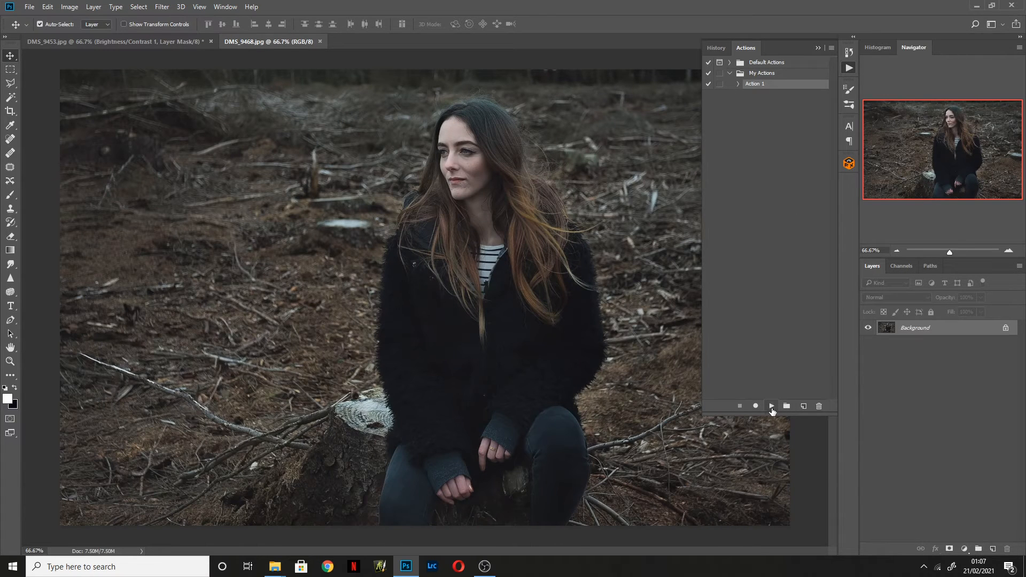
{"action": "left_click", "coordinate": [771, 407]}
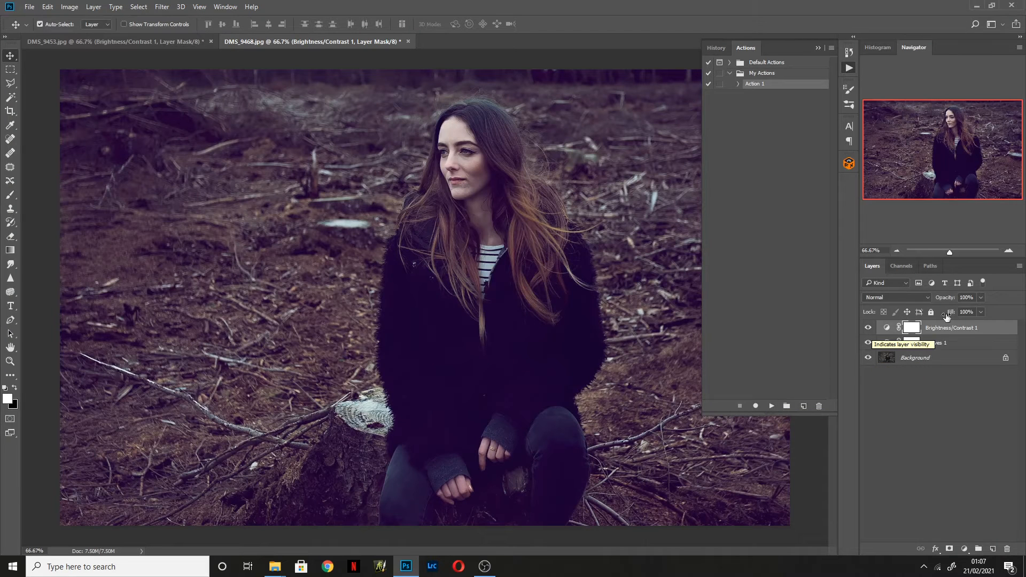
Lower the Brightness/Contrast layer's opacity to 70% and the Curves layer's opacity to about 51%, and deselect the layers.
{"action": "left_click", "coordinate": [981, 312]}
{"action": "left_click", "coordinate": [967, 310]}
{"action": "left_click", "coordinate": [974, 342]}
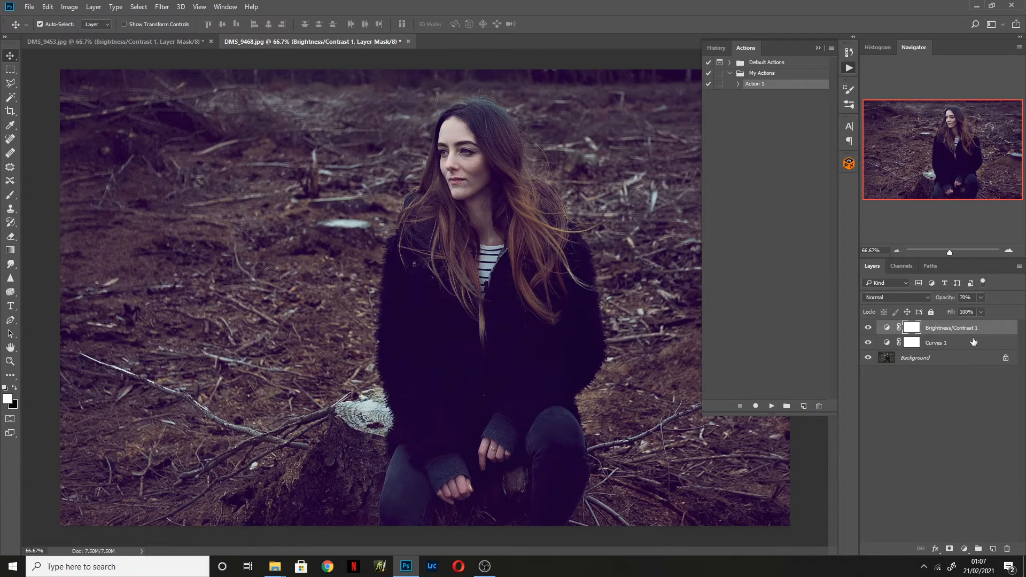
{"action": "left_click", "coordinate": [980, 298]}
{"action": "left_click_drag", "start_coordinate": [966, 313], "coordinate": [959, 310]}
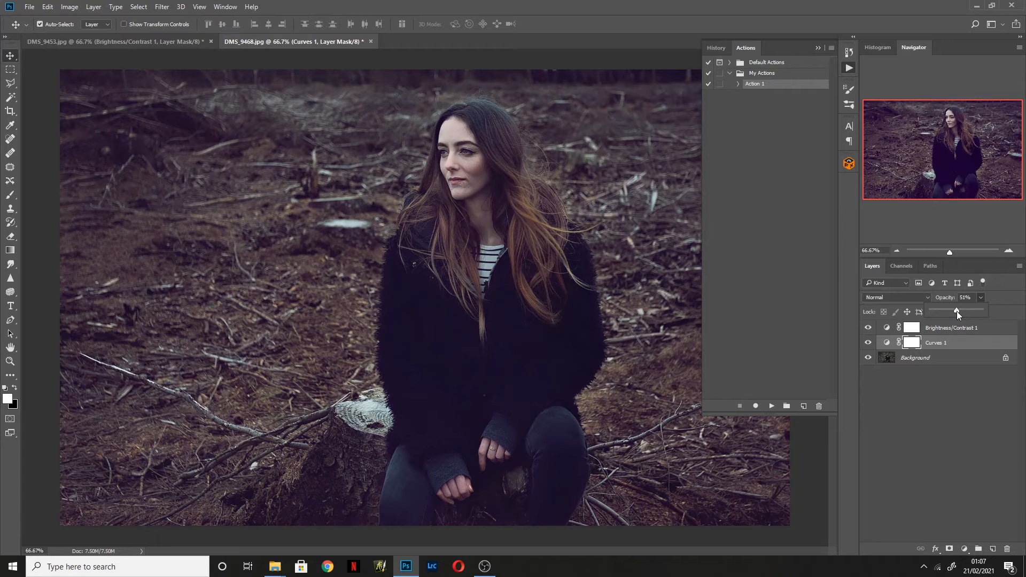
{"action": "left_click", "coordinate": [947, 400]}
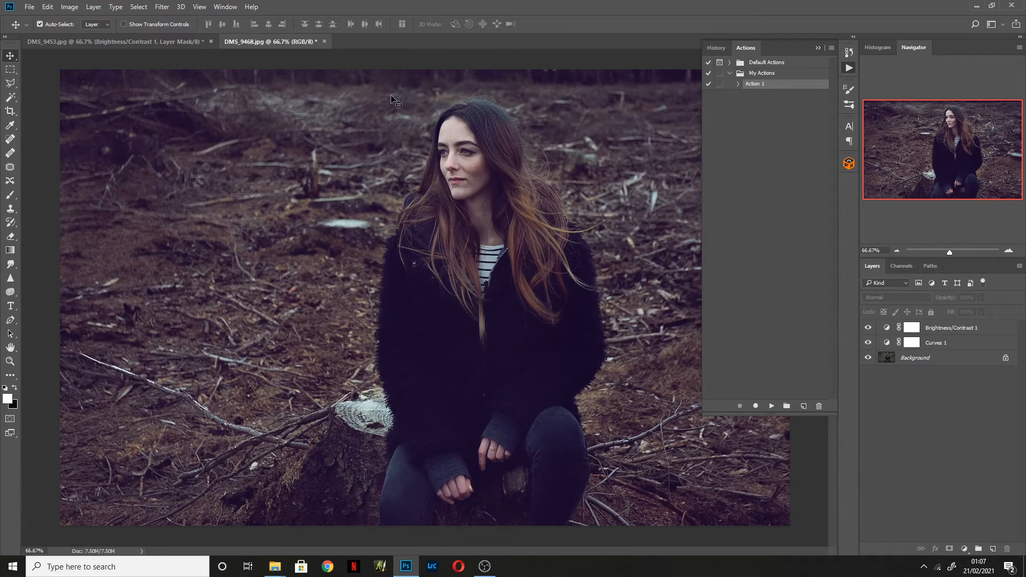
Close both DMS_9468.jpg and DMS_9453.jpg without saving their changes.
{"action": "left_click", "coordinate": [324, 41]}
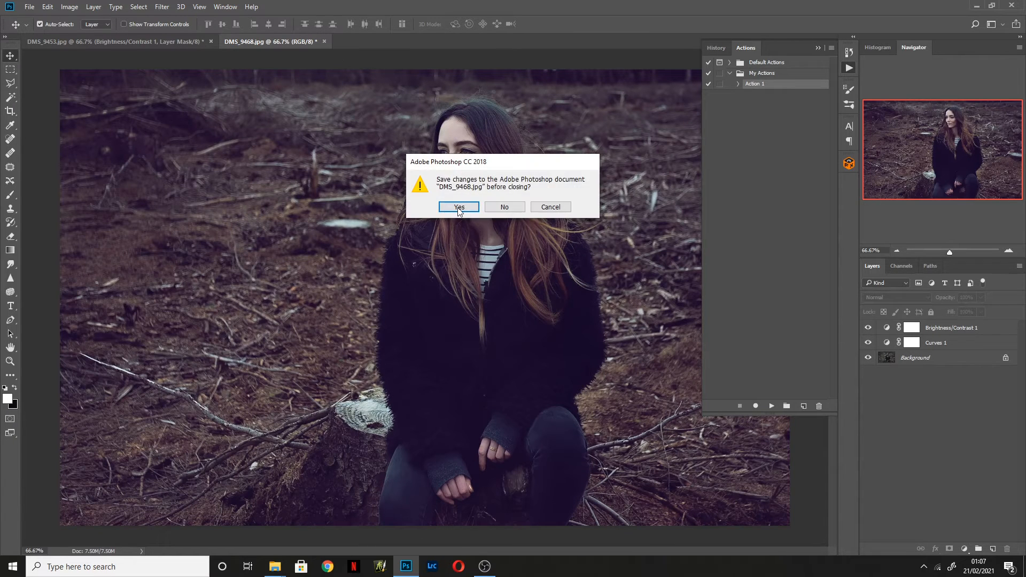
{"action": "left_click", "coordinate": [505, 207]}
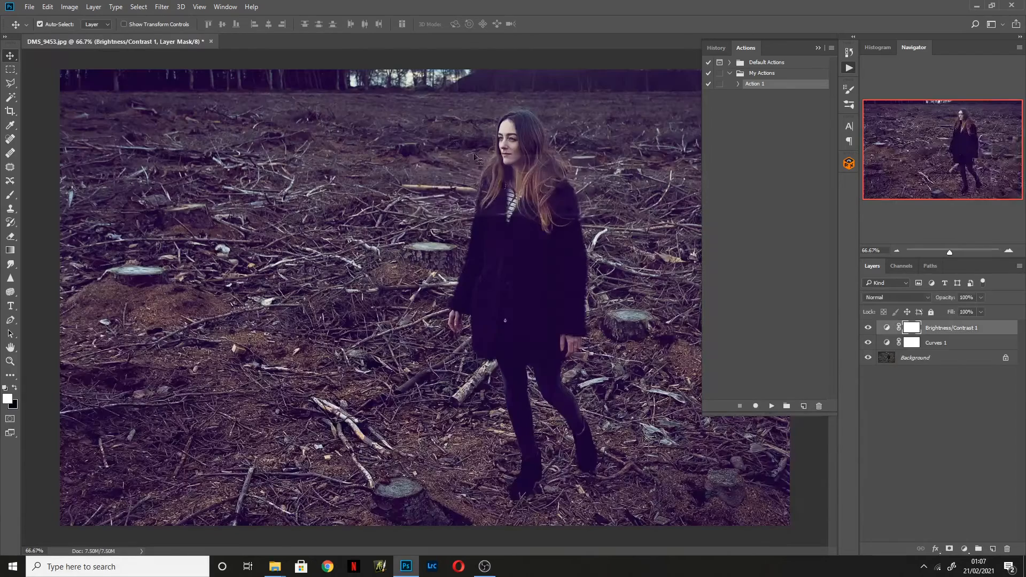
{"action": "left_click", "coordinate": [212, 42]}
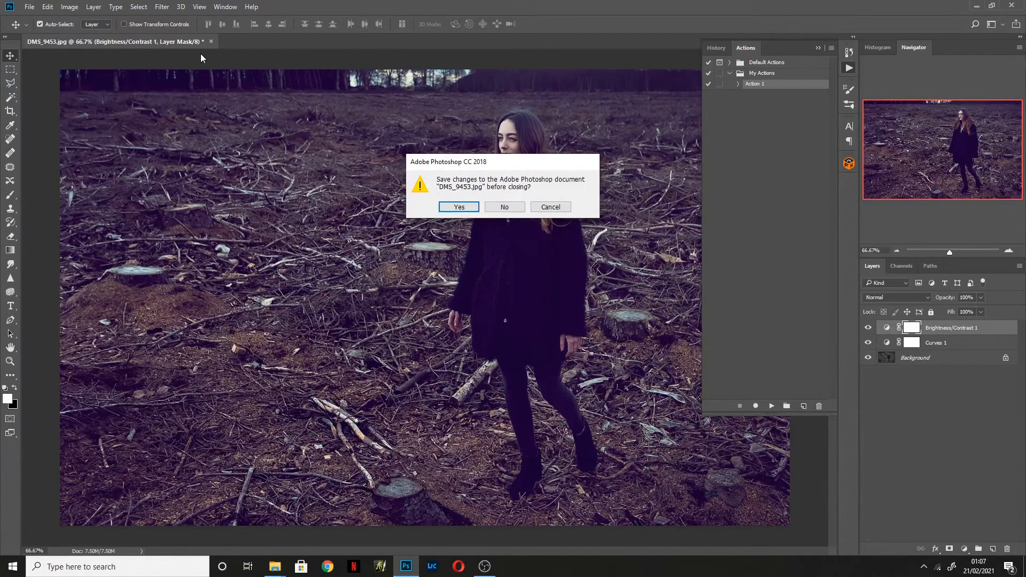
{"action": "left_click", "coordinate": [510, 212]}
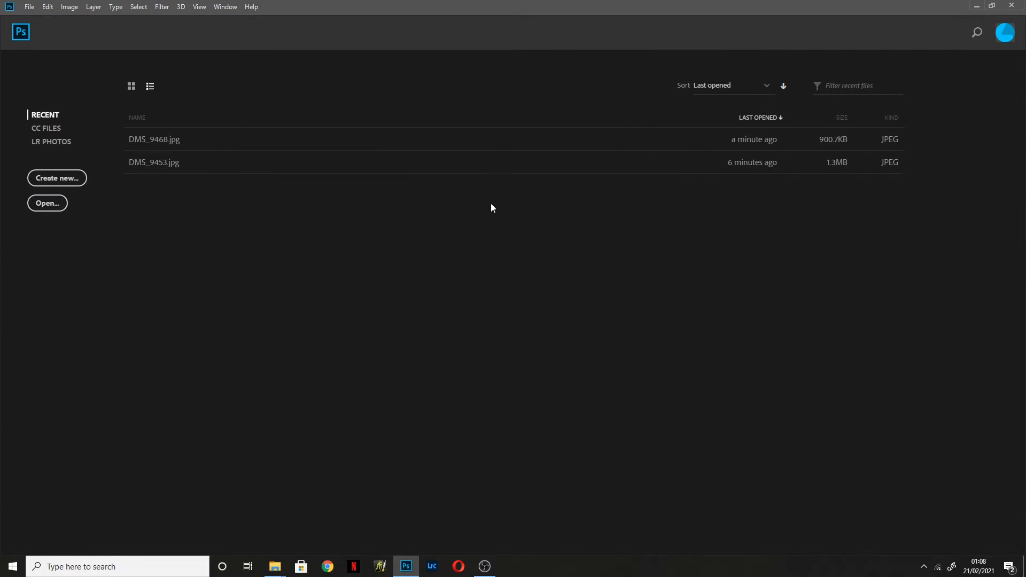
Delete both test JPEGs from the Batch 2 folder in File Explorer and minimize its window.
{"action": "mouse_move", "coordinate": [275, 566]}
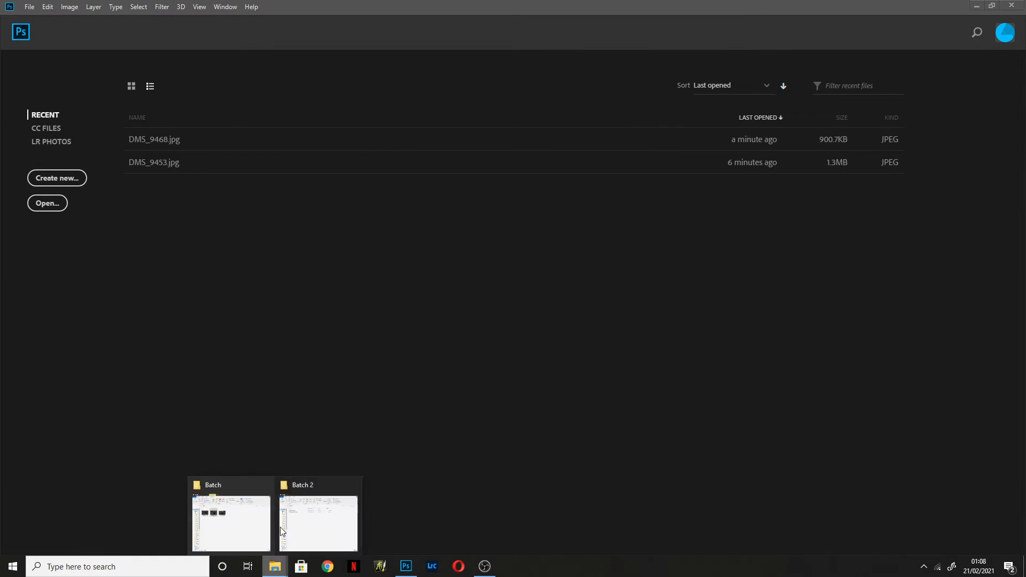
{"action": "left_click", "coordinate": [323, 517]}
{"action": "left_click_drag", "start_coordinate": [396, 195], "coordinate": [422, 147]}
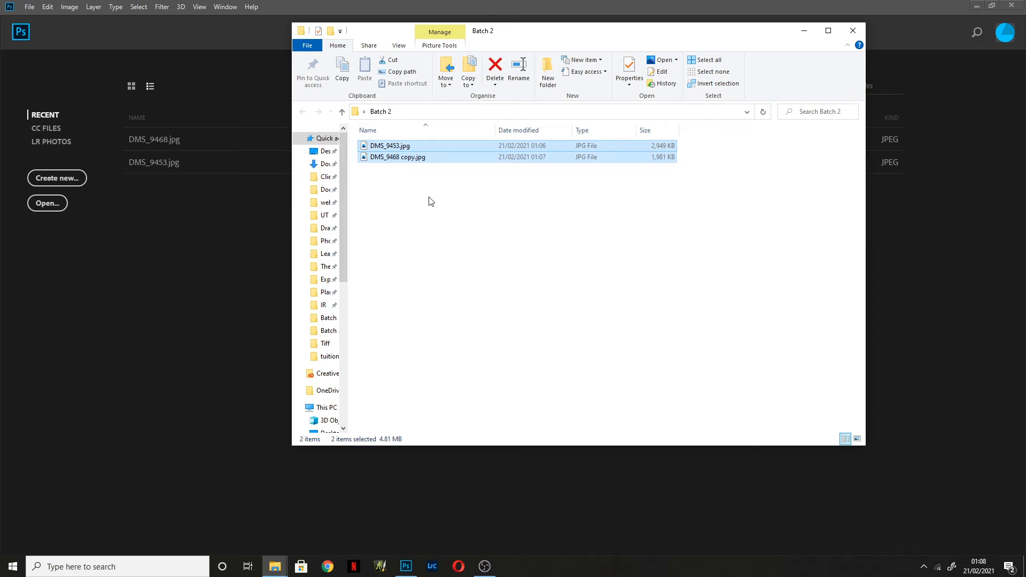
{"action": "key", "text": "Delete"}
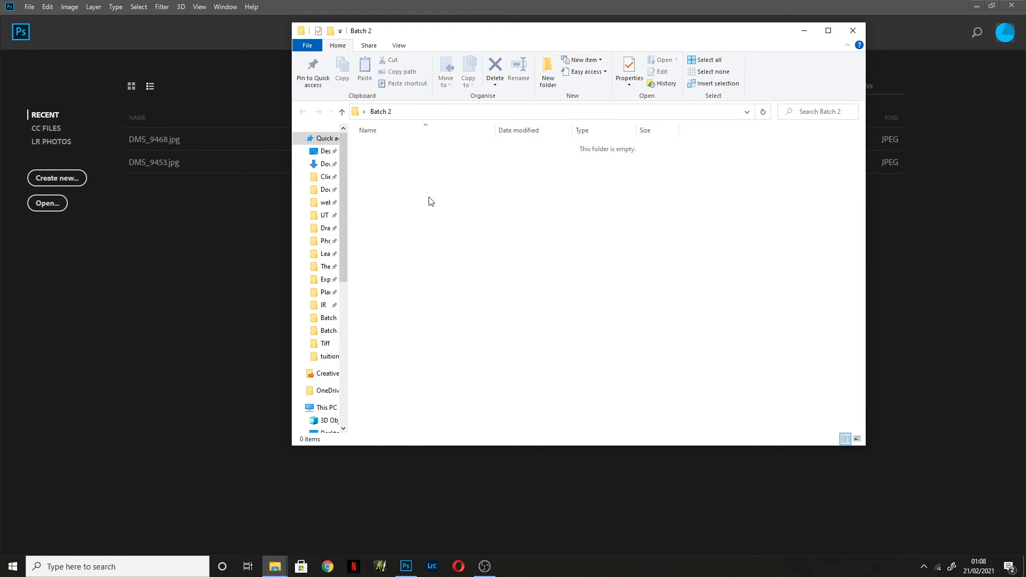
{"action": "left_click", "coordinate": [799, 31]}
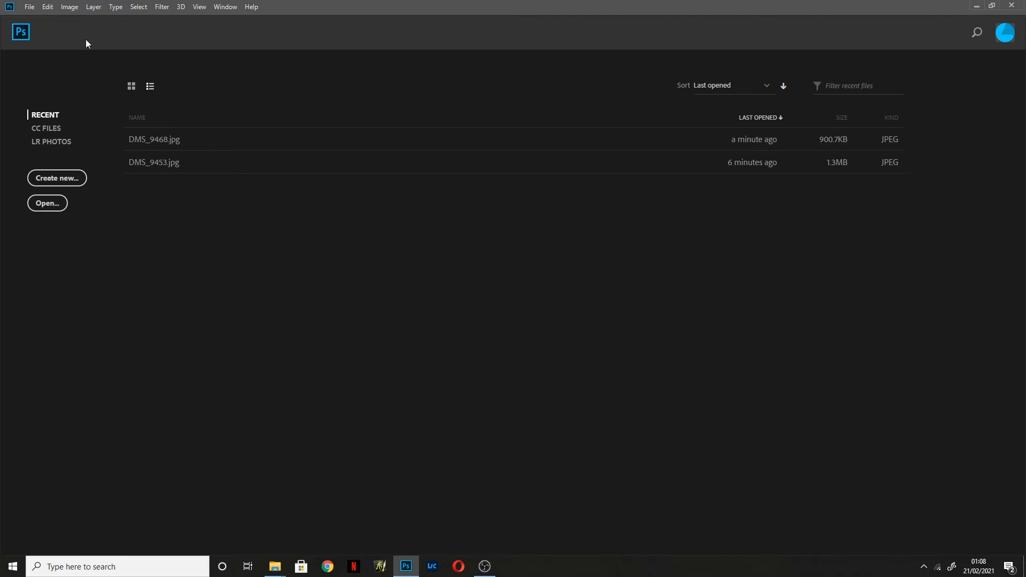
Start the Batch automation and set it to play Action 1 from the My Actions set.
{"action": "left_click", "coordinate": [33, 8]}
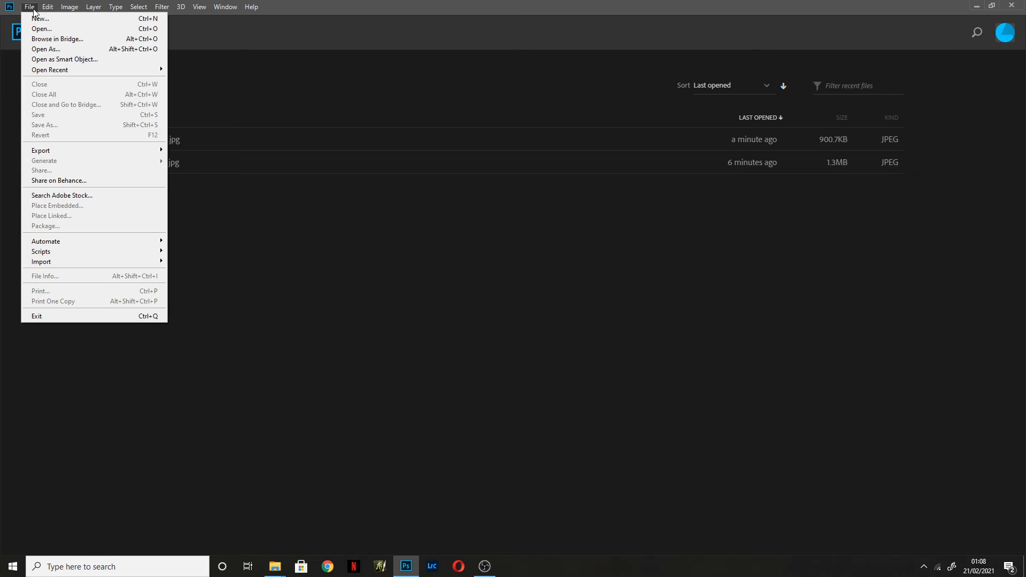
{"action": "mouse_move", "coordinate": [47, 243]}
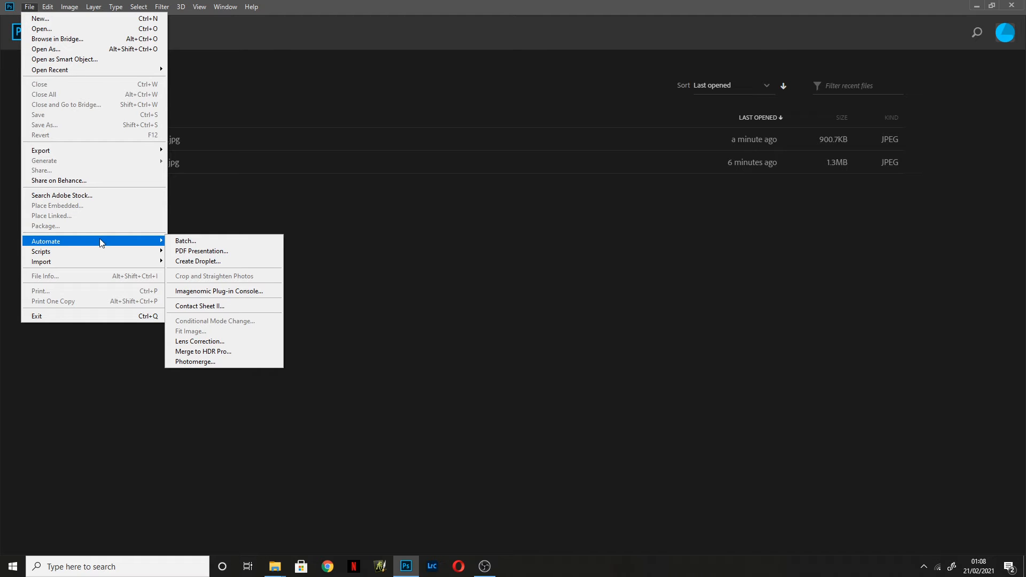
{"action": "left_click", "coordinate": [199, 241]}
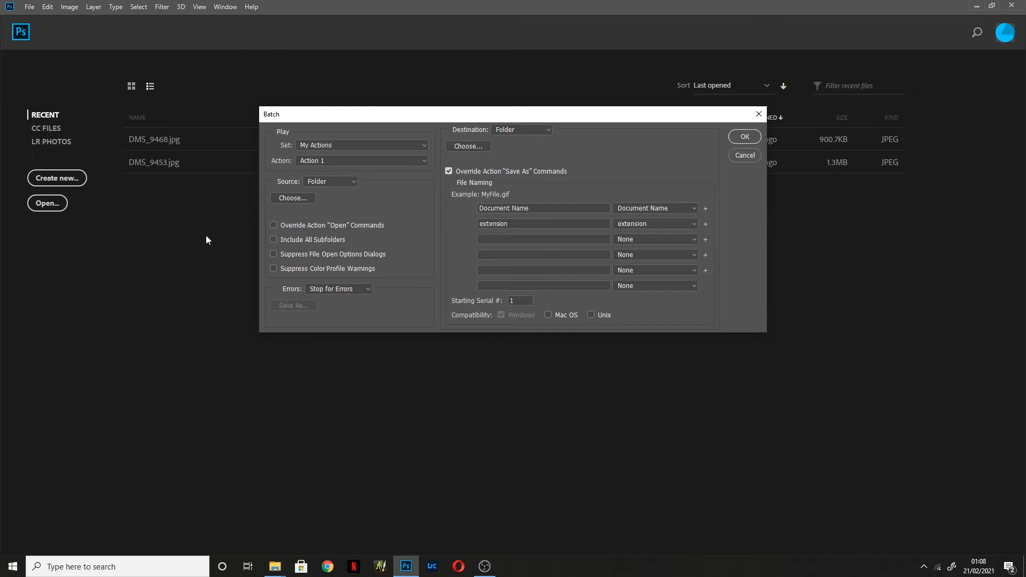
{"action": "left_click", "coordinate": [336, 146]}
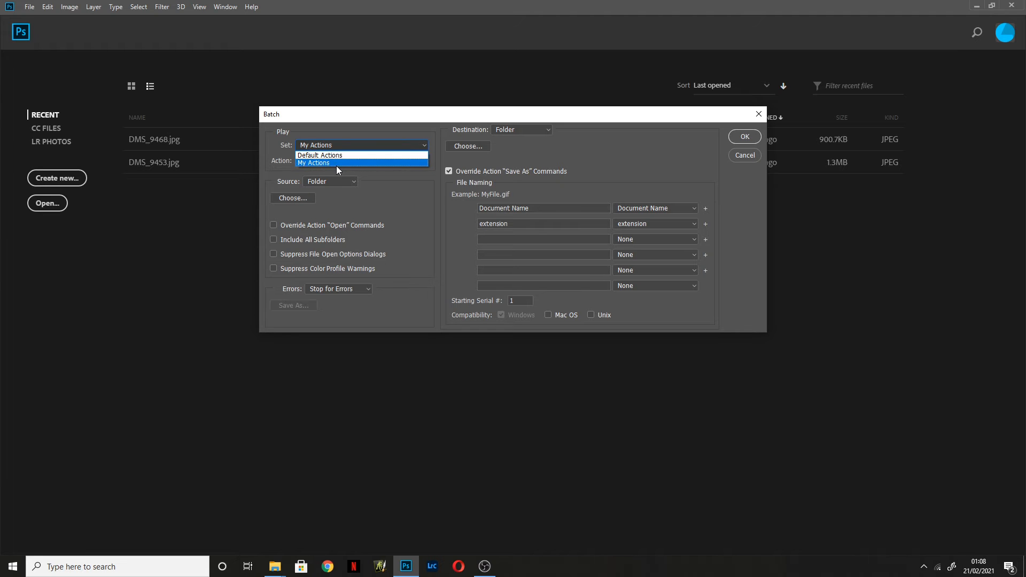
{"action": "left_click", "coordinate": [322, 165]}
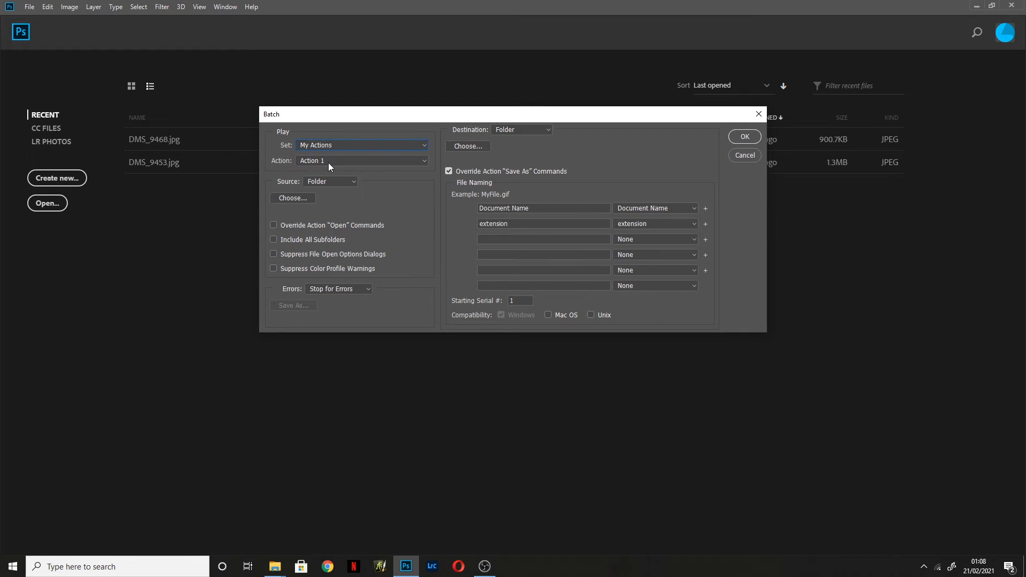
{"action": "left_click", "coordinate": [329, 159]}
{"action": "left_click", "coordinate": [327, 171]}
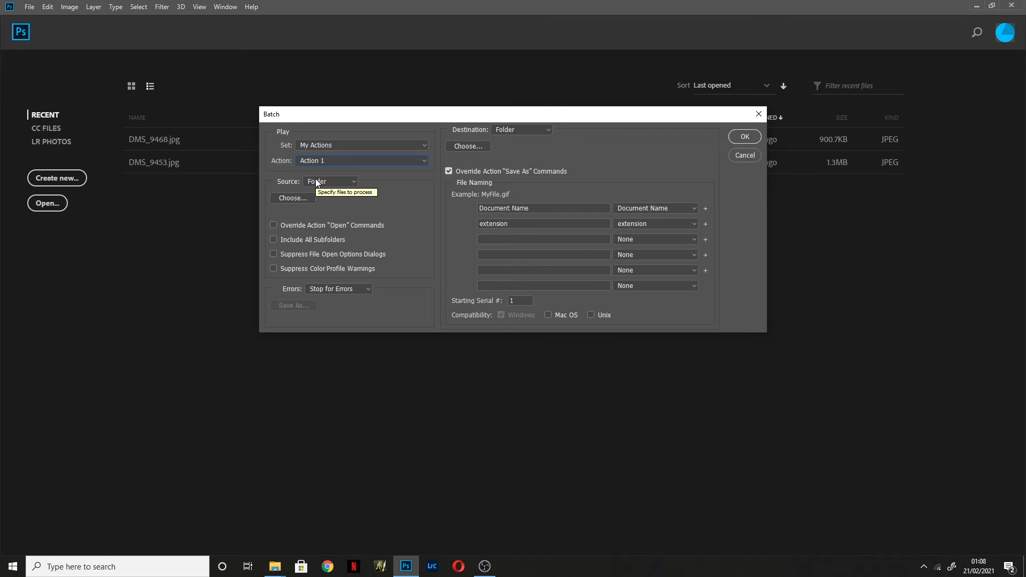
Set the batch source to Folder and choose the Batch folder on the Desktop.
{"action": "left_click", "coordinate": [354, 183]}
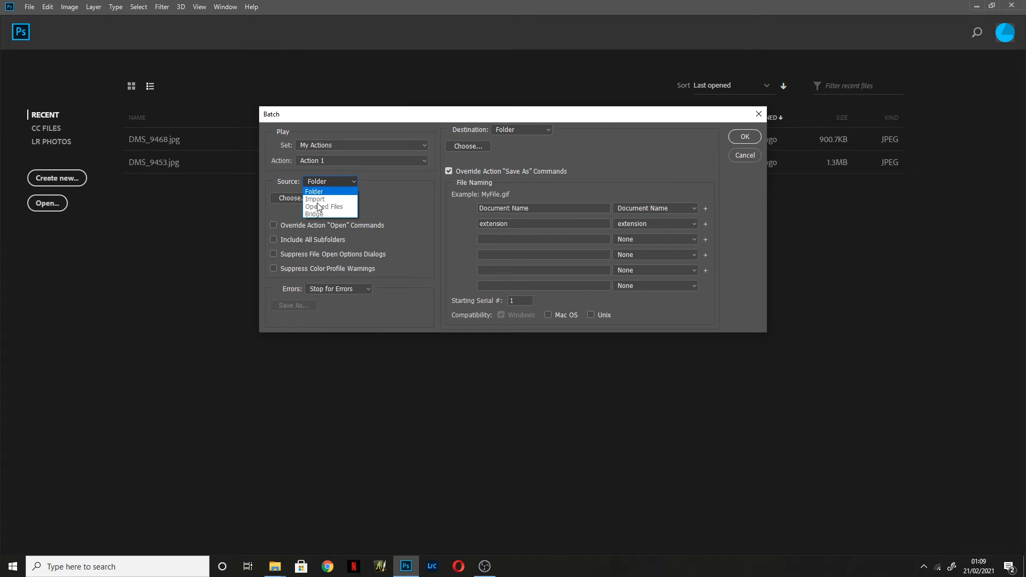
{"action": "left_click", "coordinate": [347, 196]}
{"action": "left_click", "coordinate": [307, 198]}
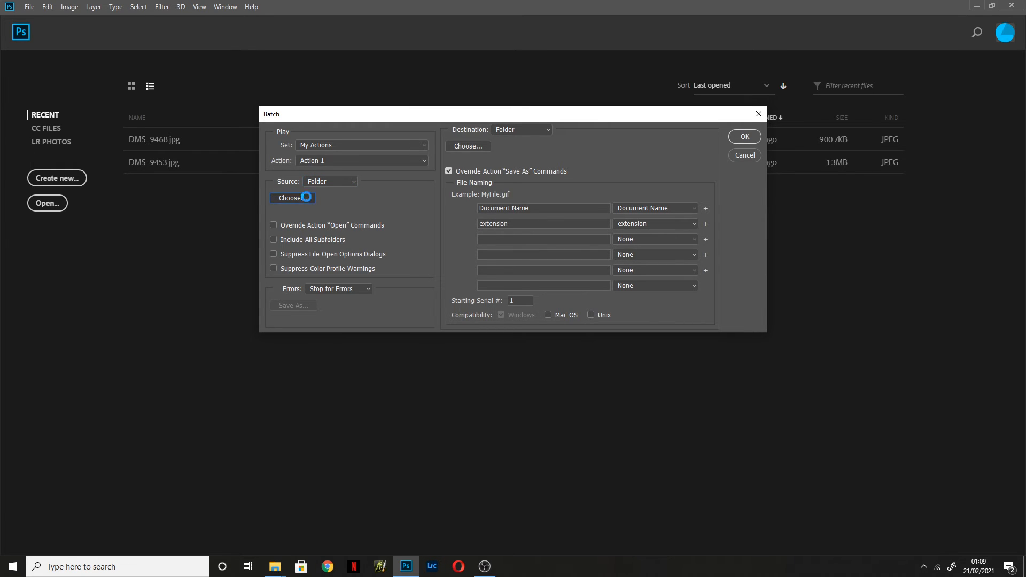
{"action": "left_click", "coordinate": [441, 245]}
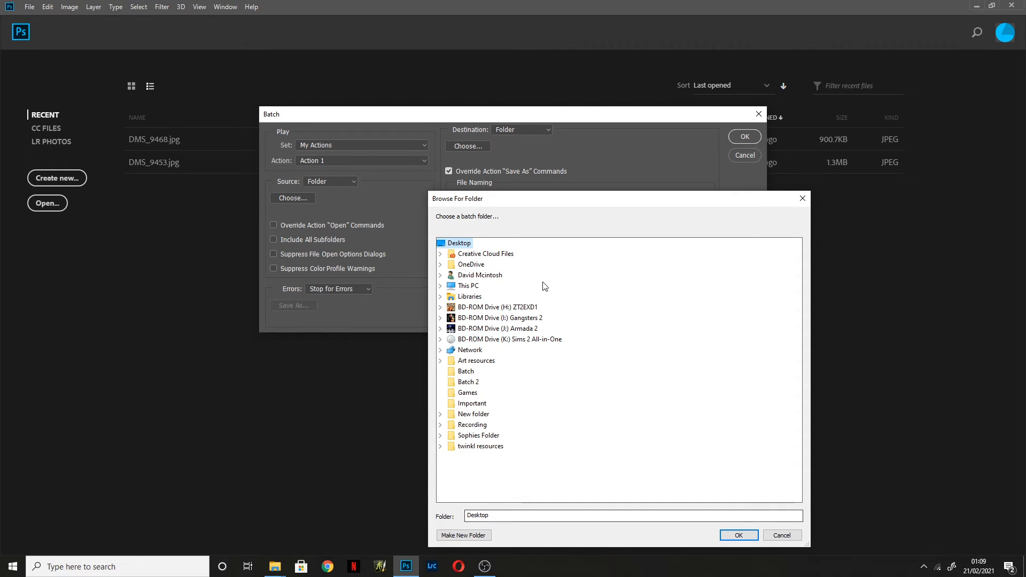
{"action": "left_click", "coordinate": [464, 374]}
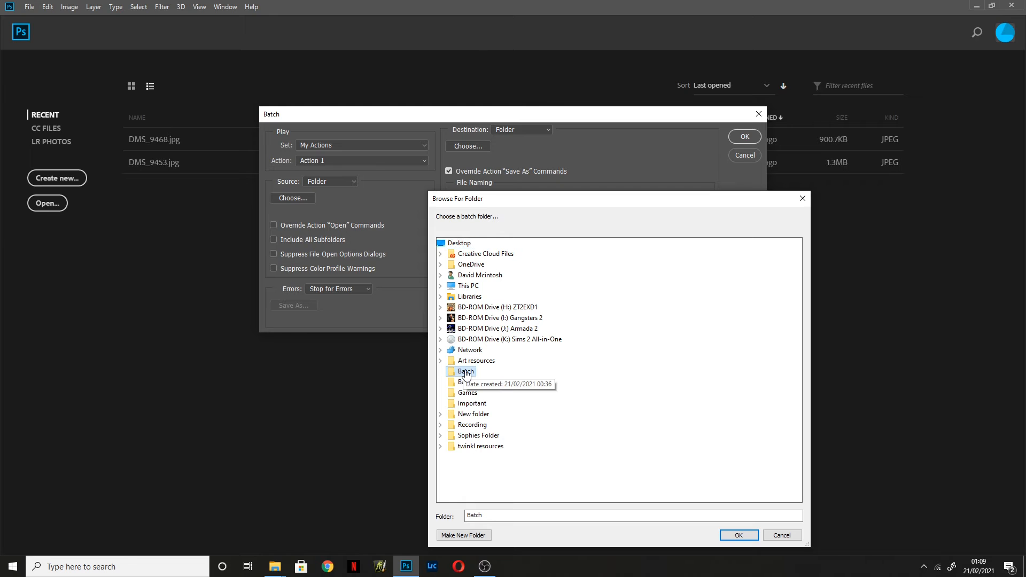
{"action": "left_click", "coordinate": [731, 535]}
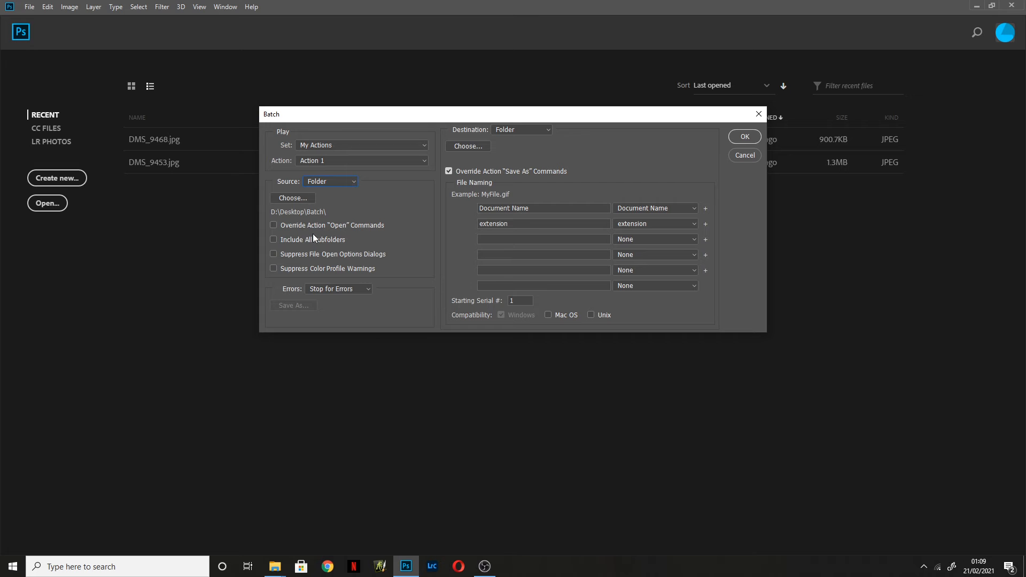
Set the batch destination to Folder and choose the Batch 2 folder on the Desktop.
{"action": "mouse_move", "coordinate": [274, 574]}
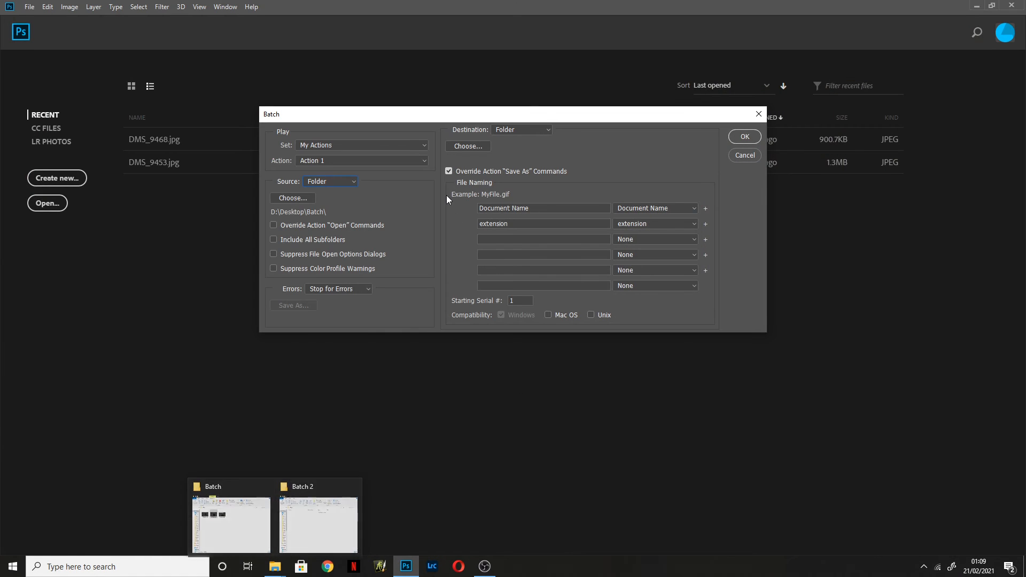
{"action": "left_click", "coordinate": [514, 129]}
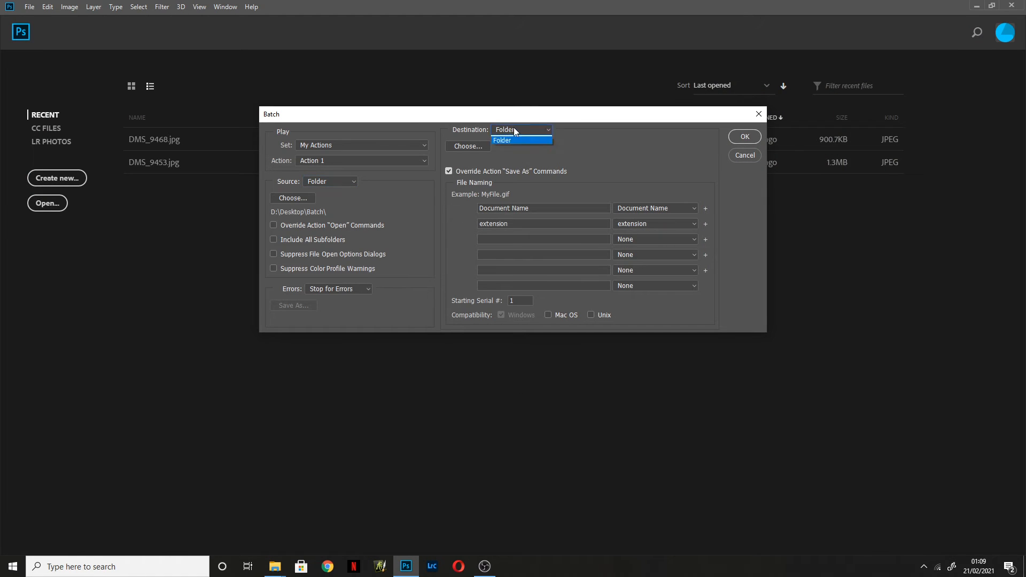
{"action": "left_click", "coordinate": [538, 155]}
{"action": "left_click", "coordinate": [488, 146]}
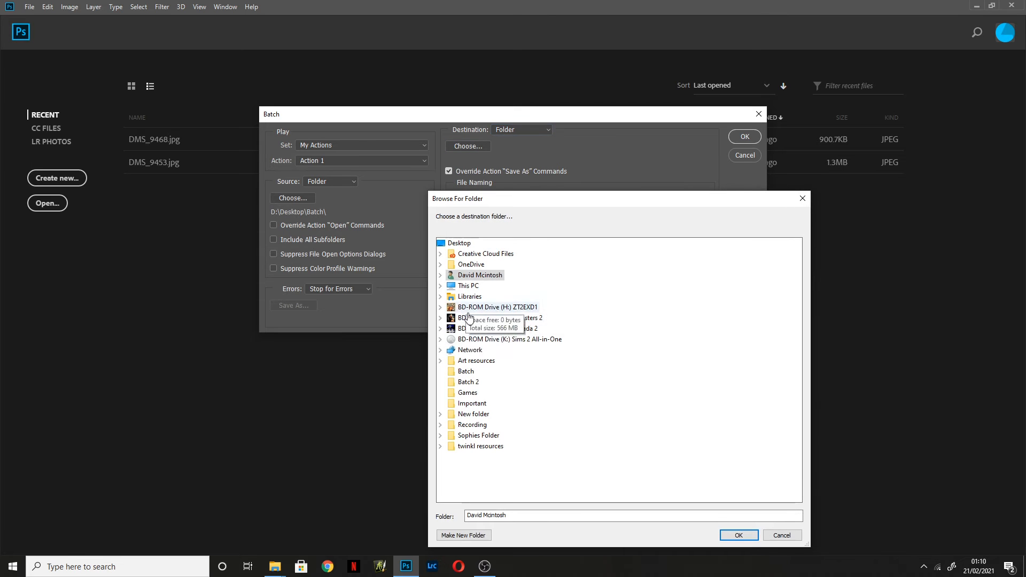
{"action": "left_click", "coordinate": [476, 384]}
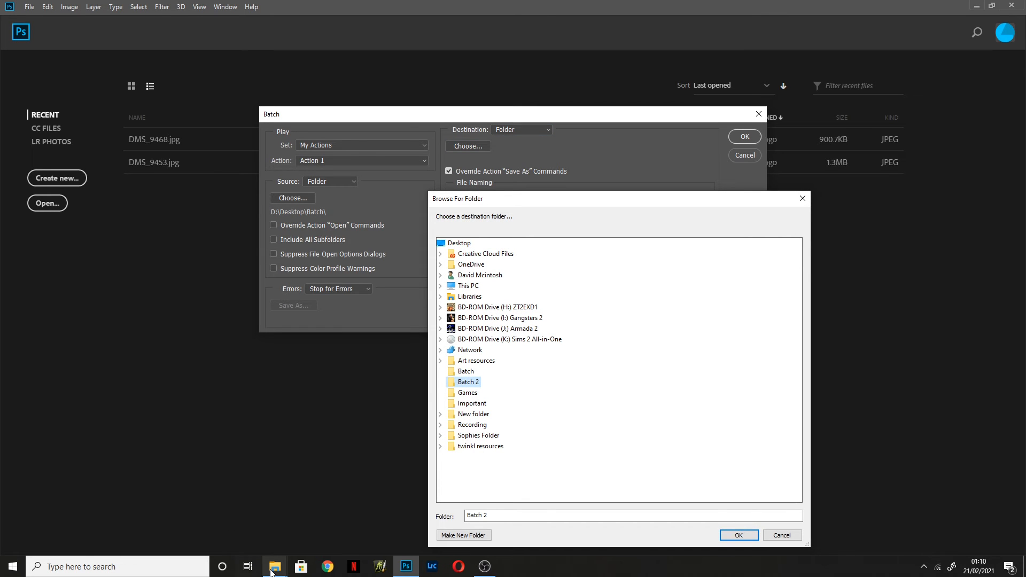
{"action": "mouse_move", "coordinate": [274, 566]}
{"action": "mouse_move", "coordinate": [317, 528]}
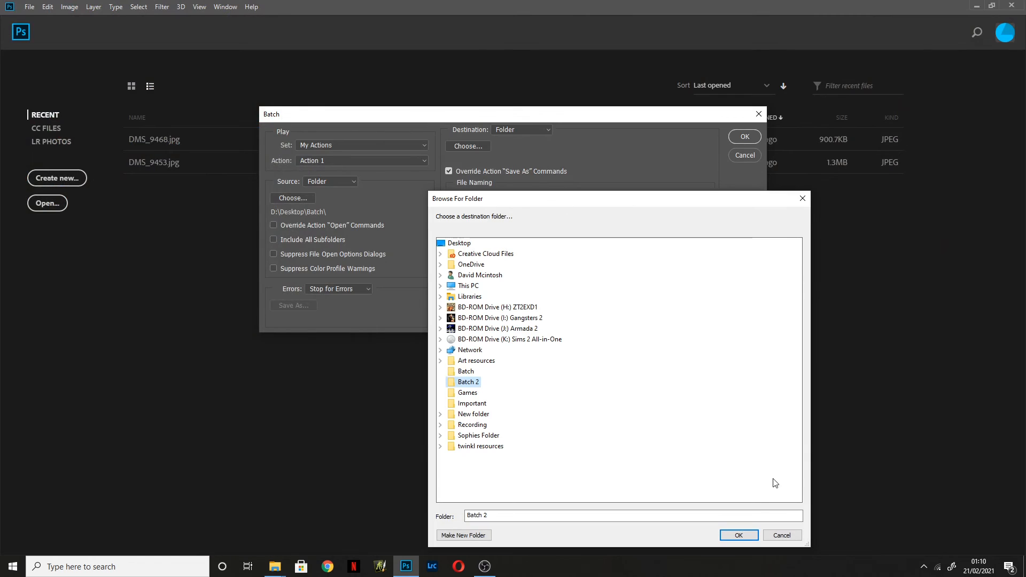
{"action": "left_click", "coordinate": [739, 535]}
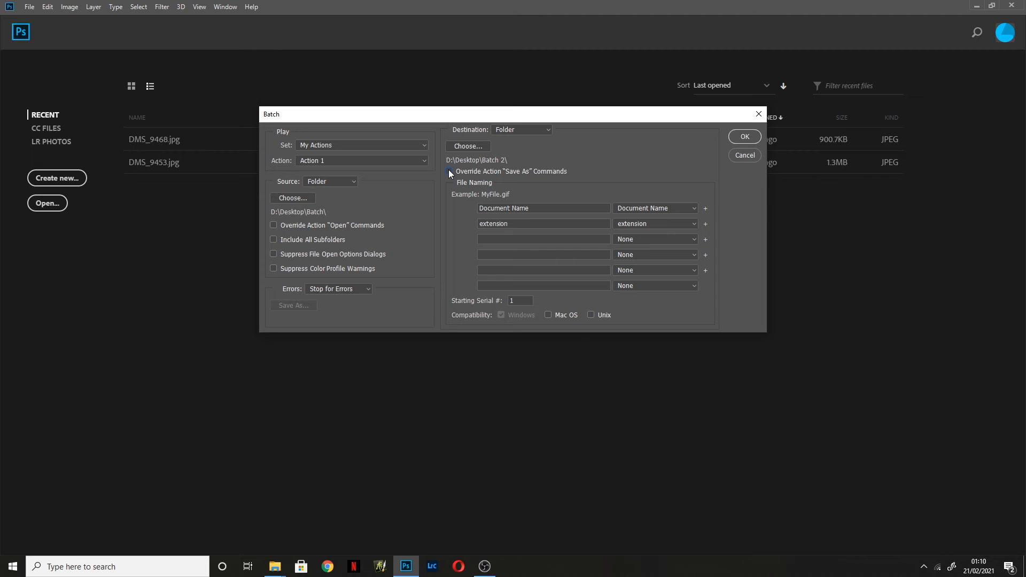
Run the batch with Override Action "Save As" Commands enabled and errors set to Stop for Errors.
{"action": "left_click", "coordinate": [449, 171]}
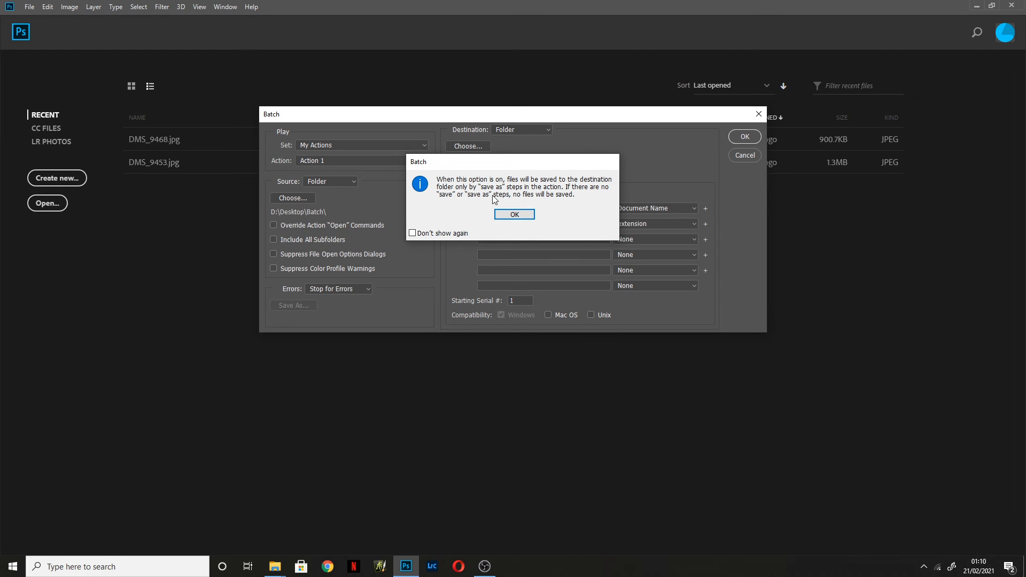
{"action": "left_click", "coordinate": [511, 214]}
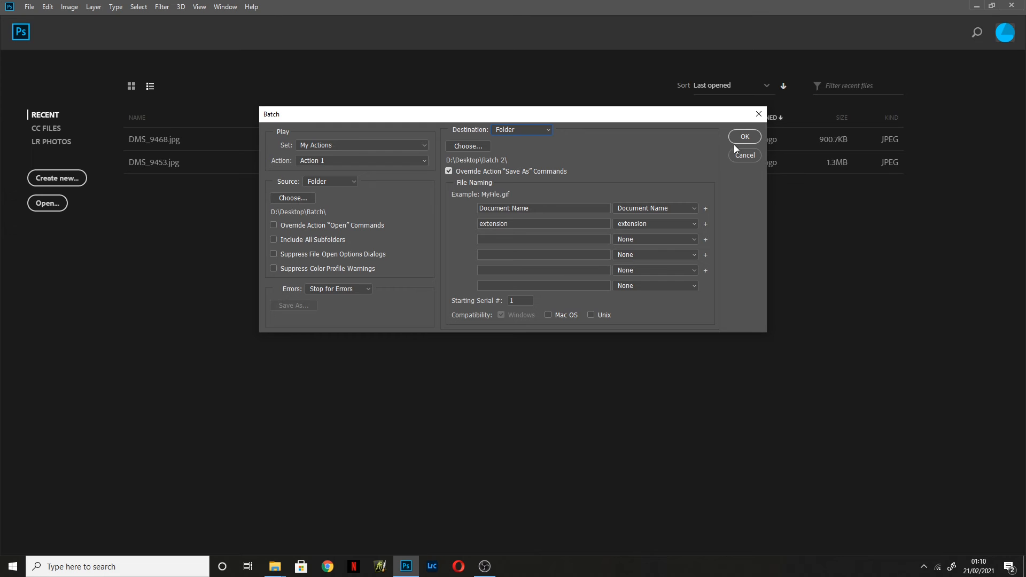
{"action": "left_click", "coordinate": [335, 288]}
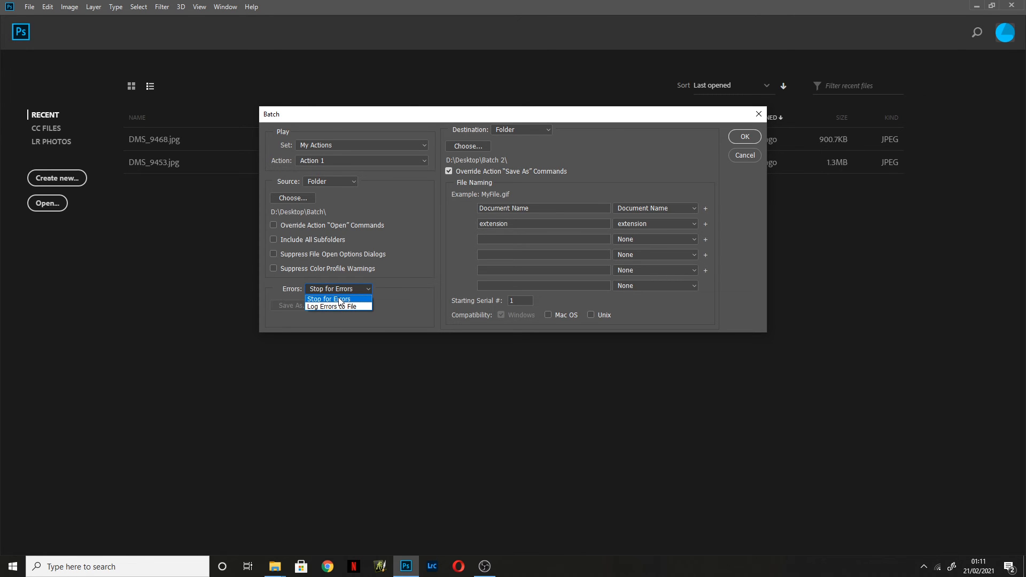
{"action": "left_click", "coordinate": [339, 301]}
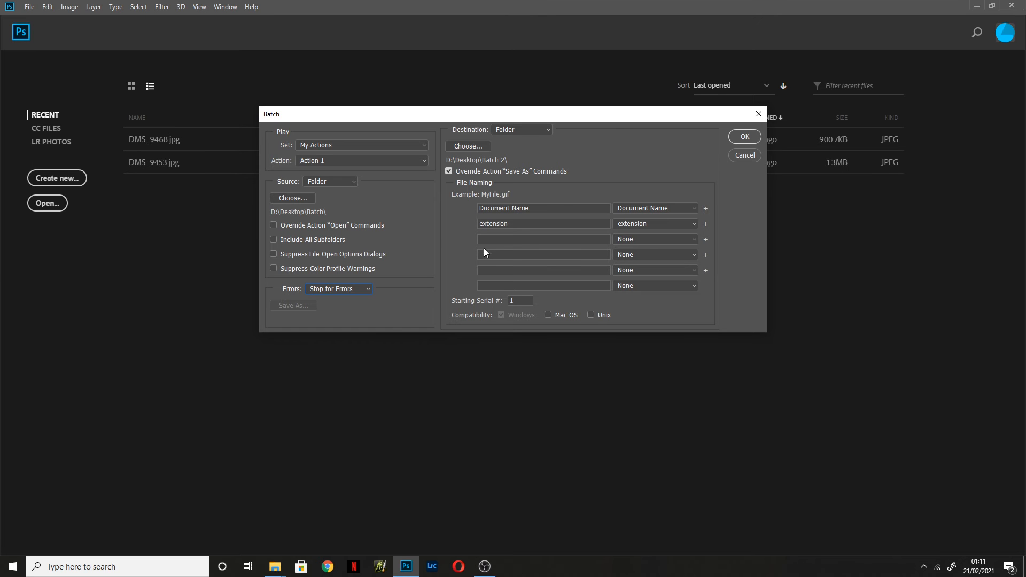
{"action": "left_click", "coordinate": [744, 138]}
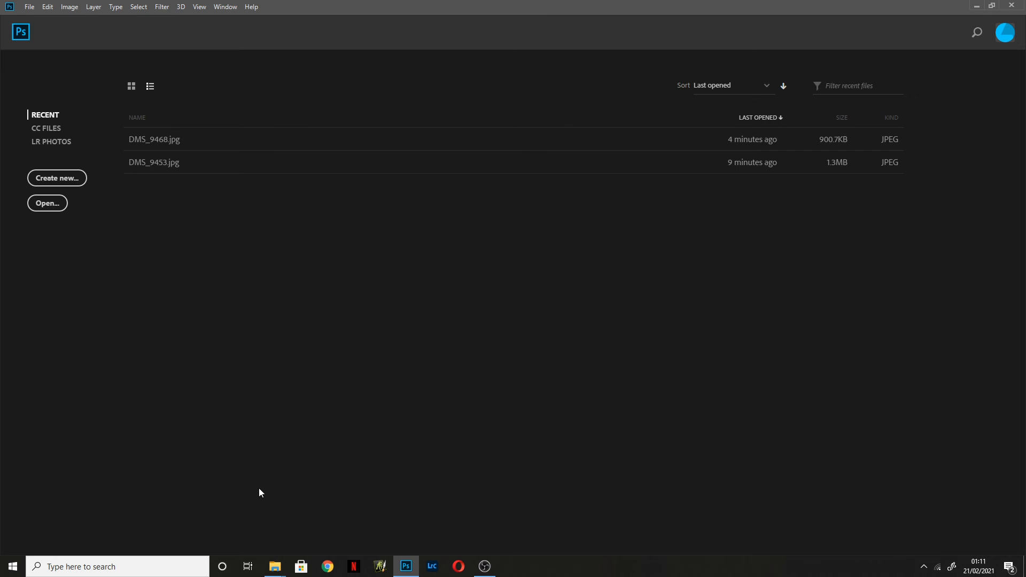
Bring up the Batch 2 folder in File Explorer and display its images as extra large icons.
{"action": "mouse_move", "coordinate": [276, 569]}
{"action": "left_click", "coordinate": [307, 525]}
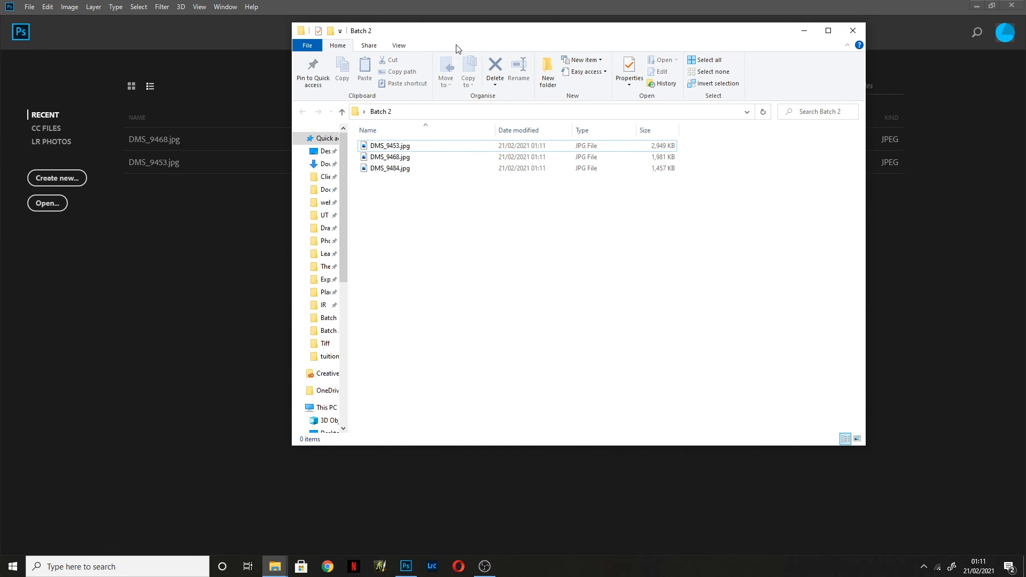
{"action": "left_click", "coordinate": [399, 45]}
{"action": "left_click", "coordinate": [420, 61]}
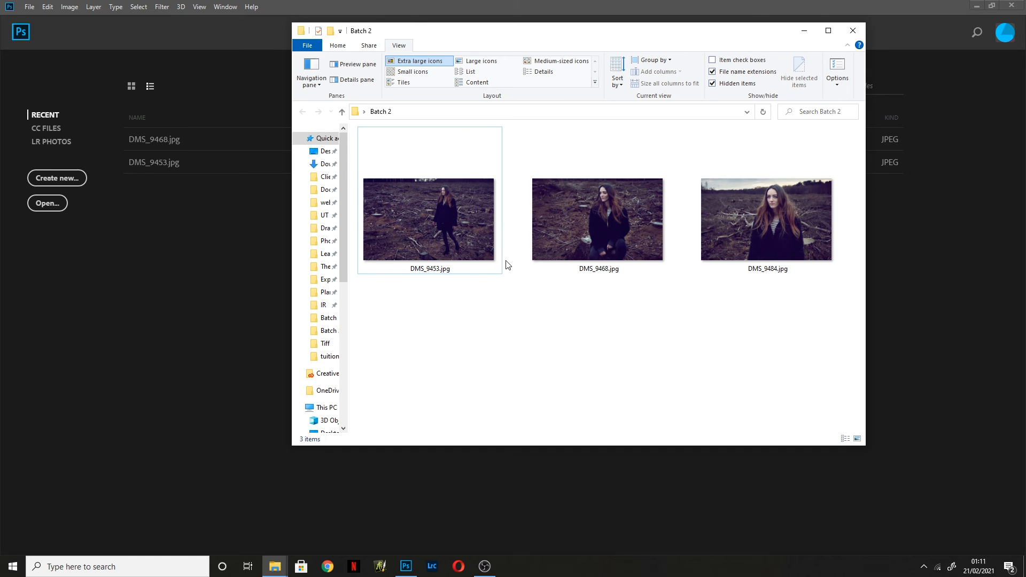
{"action": "left_click_drag", "start_coordinate": [492, 44], "coordinate": [682, 172]}
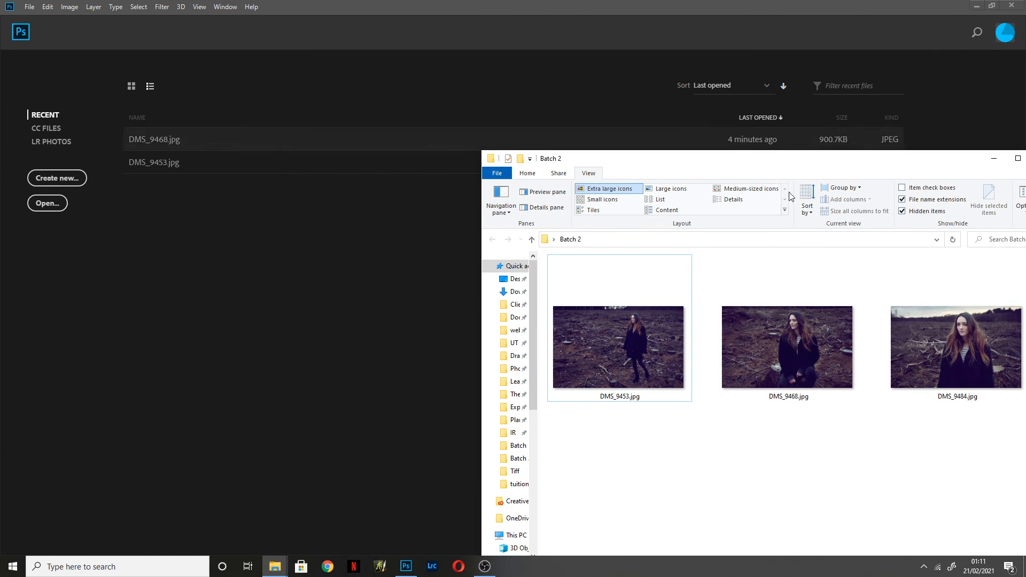
Open DMS_9468.jpg from both the Batch 2 and Batch folders in Photos and compare the two versions side by side.
{"action": "double_click", "coordinate": [796, 333]}
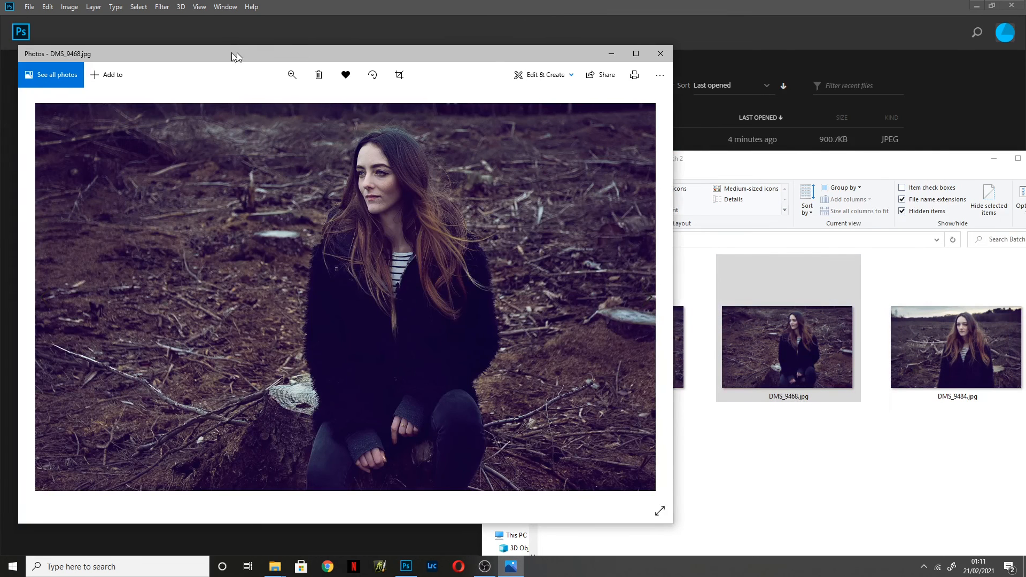
{"action": "left_click_drag", "start_coordinate": [236, 52], "coordinate": [612, 75]}
{"action": "mouse_move", "coordinate": [276, 571]}
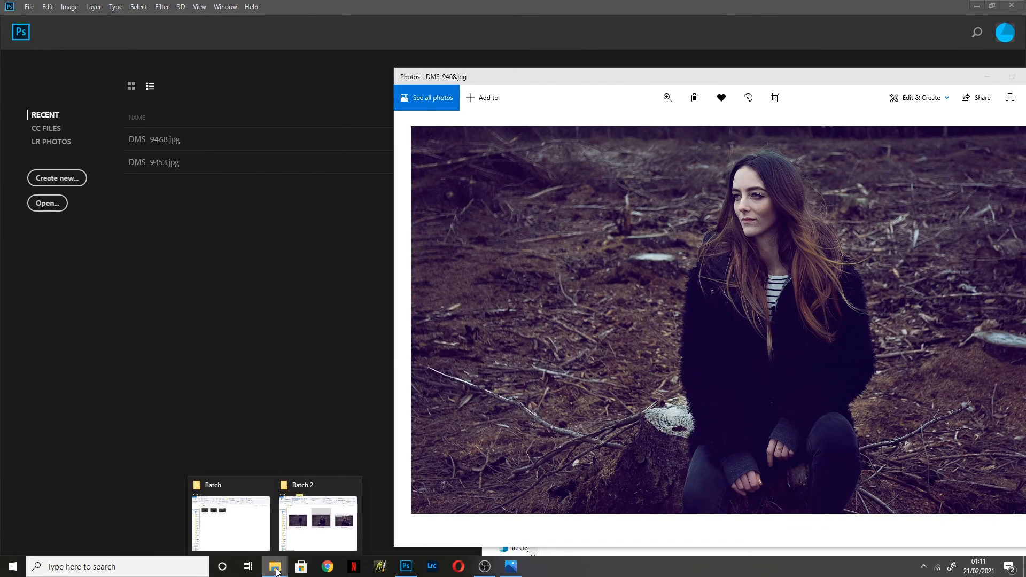
{"action": "left_click", "coordinate": [239, 522]}
{"action": "double_click", "coordinate": [204, 216]}
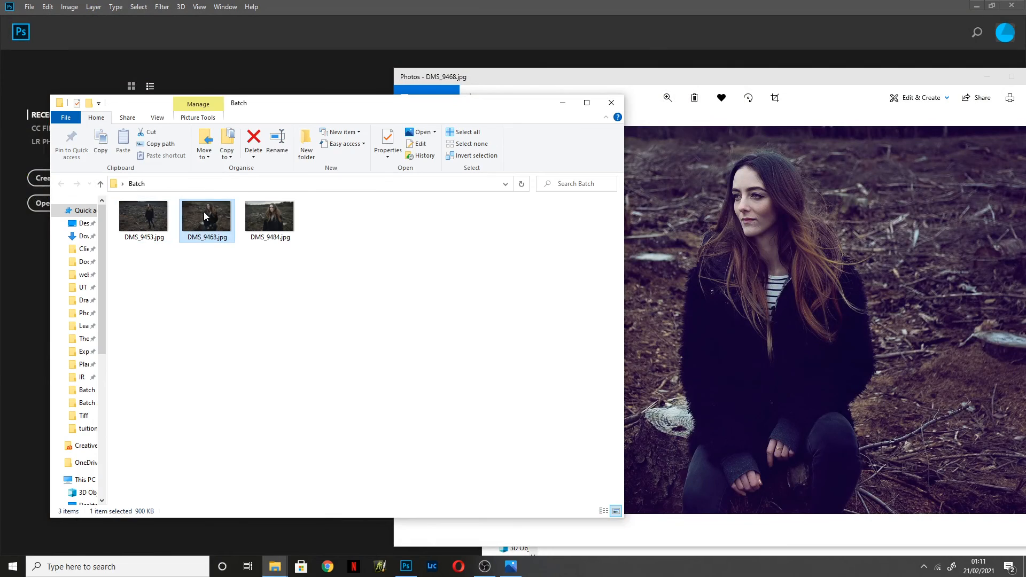
{"action": "left_click_drag", "start_coordinate": [463, 54], "coordinate": [394, 48]}
{"action": "left_click_drag", "start_coordinate": [712, 81], "coordinate": [704, 56]}
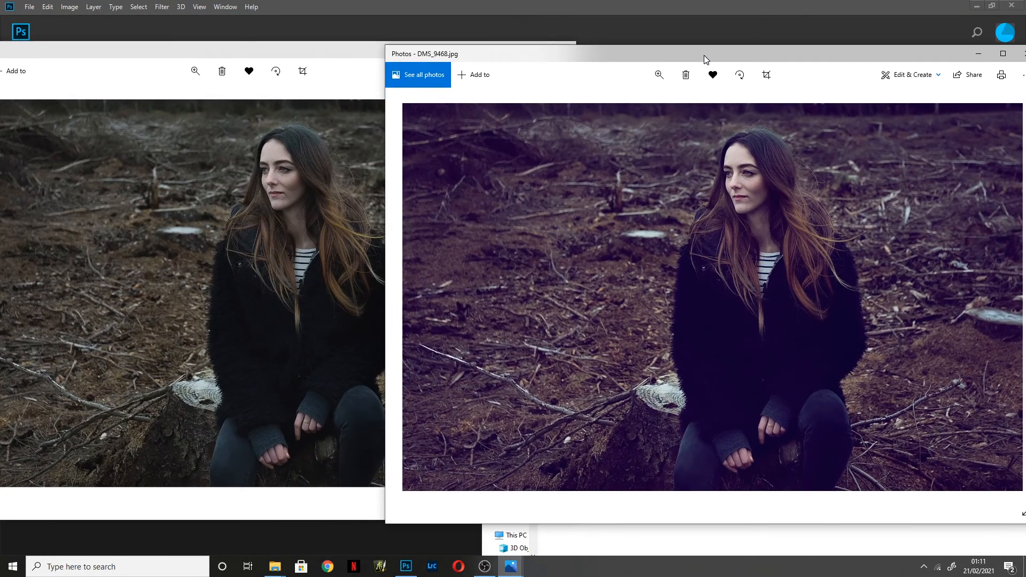
{"action": "left_click", "coordinate": [330, 54]}
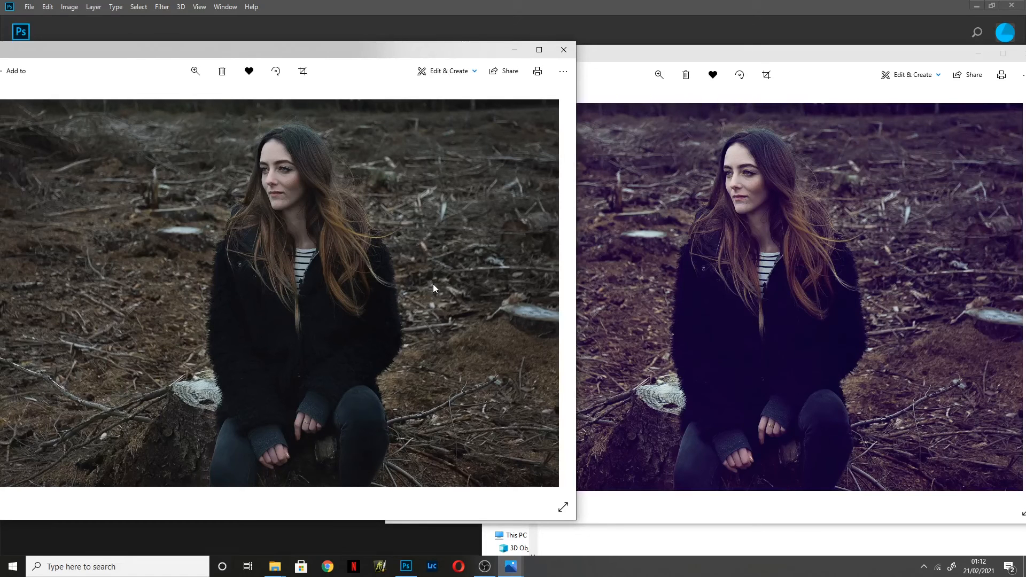
Open the original DMS_9468.jpg from the Batch folder in Photoshop and minimize the File Explorer window.
{"action": "left_click", "coordinate": [316, 529]}
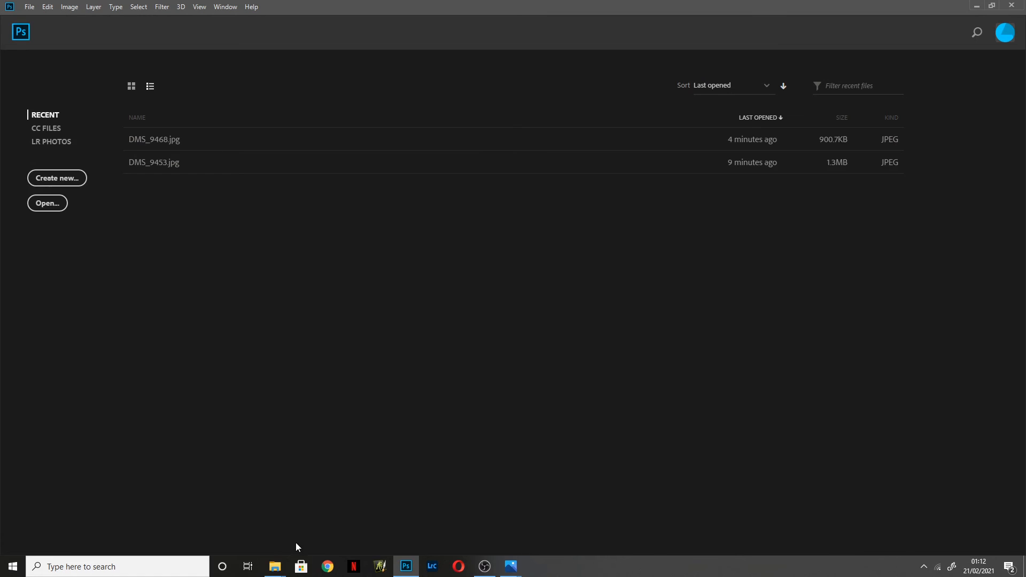
{"action": "left_click", "coordinate": [274, 566]}
{"action": "left_click", "coordinate": [235, 520]}
{"action": "left_click_drag", "start_coordinate": [222, 219], "coordinate": [666, 318]}
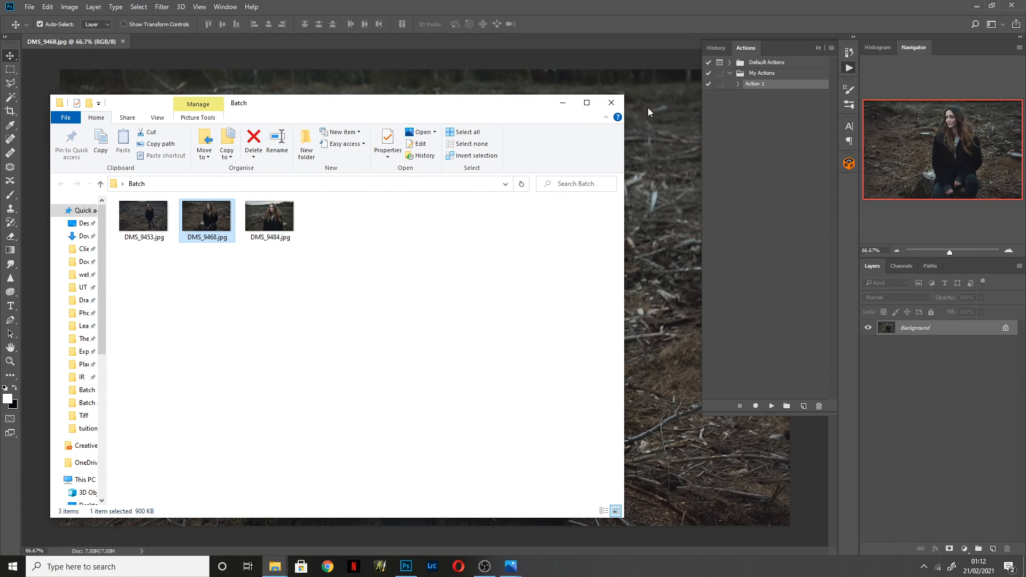
{"action": "left_click", "coordinate": [562, 102]}
Examine the recorded adjustment layer steps and curve settings of Action 1, and collapse the action list again.
{"action": "left_click", "coordinate": [739, 84]}
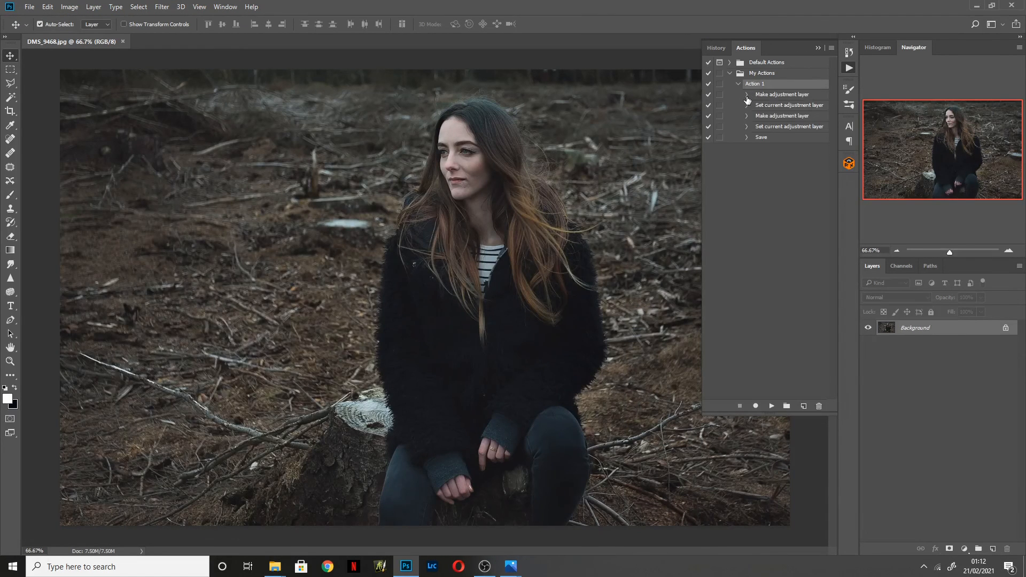
{"action": "left_click", "coordinate": [746, 94]}
{"action": "left_click", "coordinate": [748, 130]}
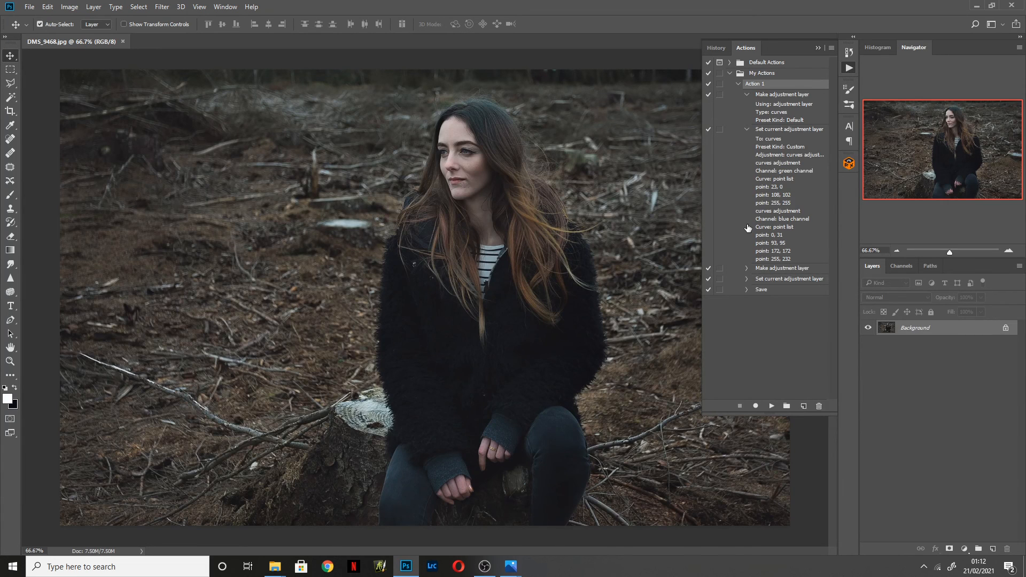
{"action": "left_click", "coordinate": [747, 130]}
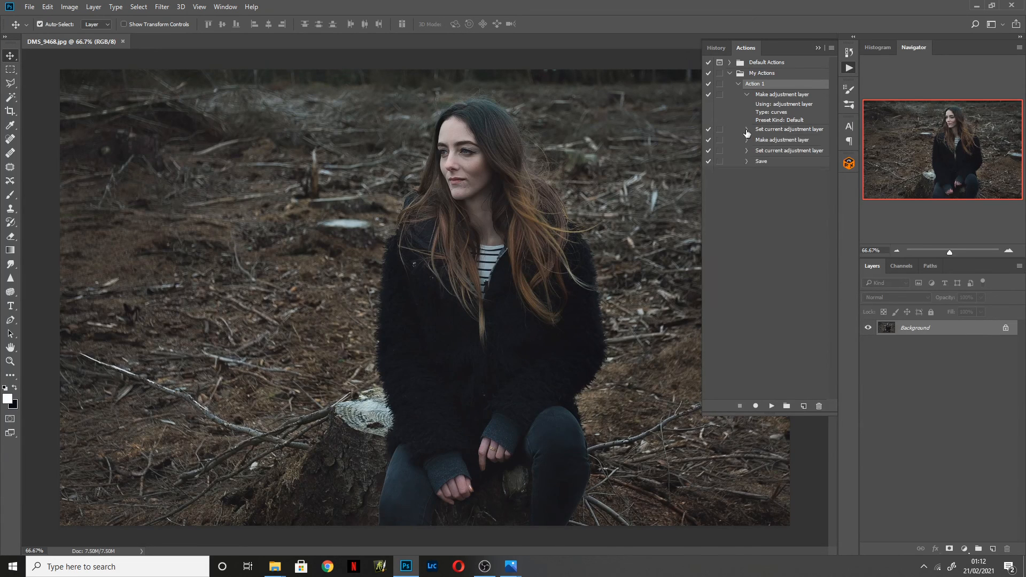
{"action": "left_click", "coordinate": [747, 95]}
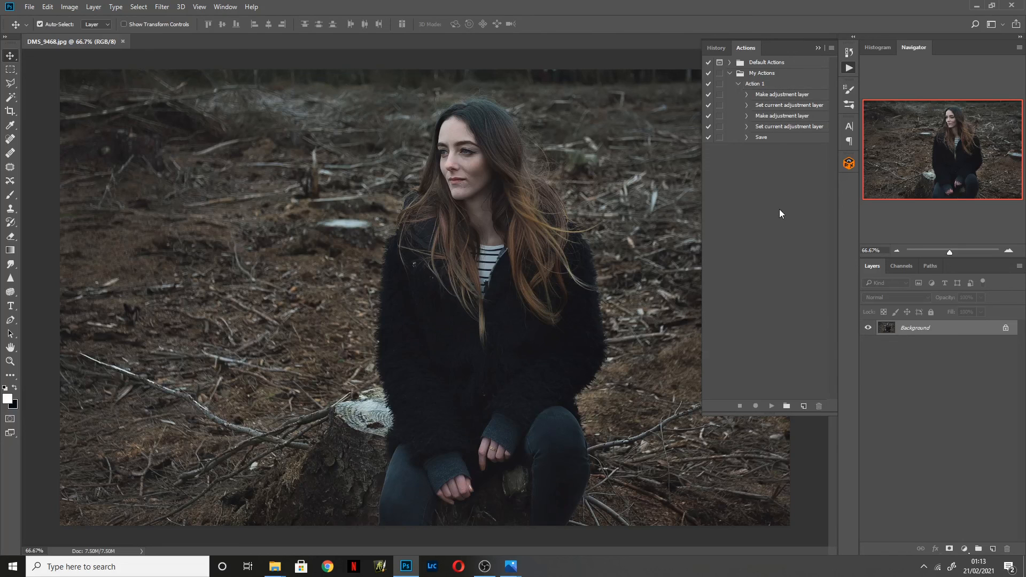
{"action": "left_click", "coordinate": [739, 84]}
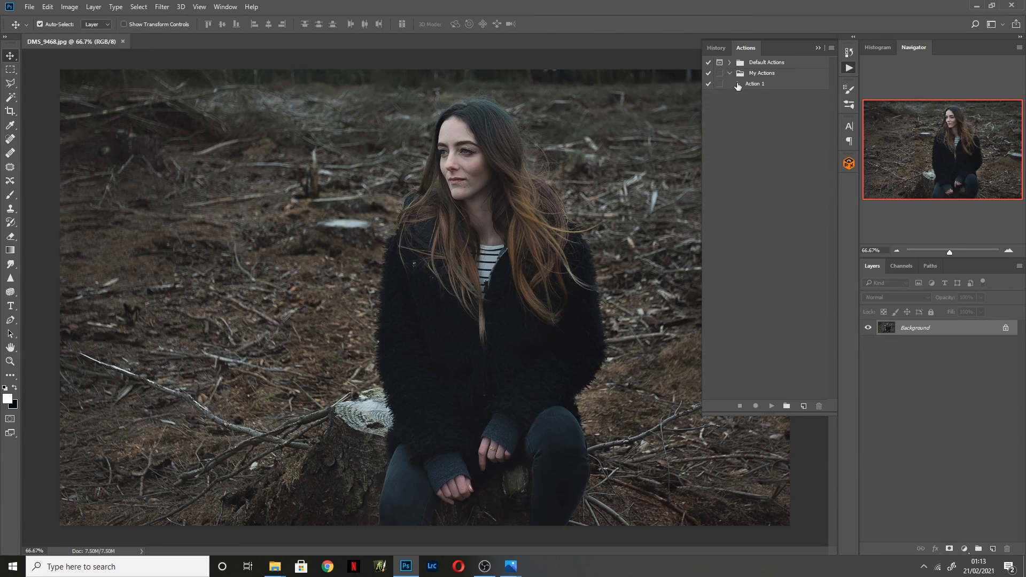
{"action": "left_click", "coordinate": [818, 49]}
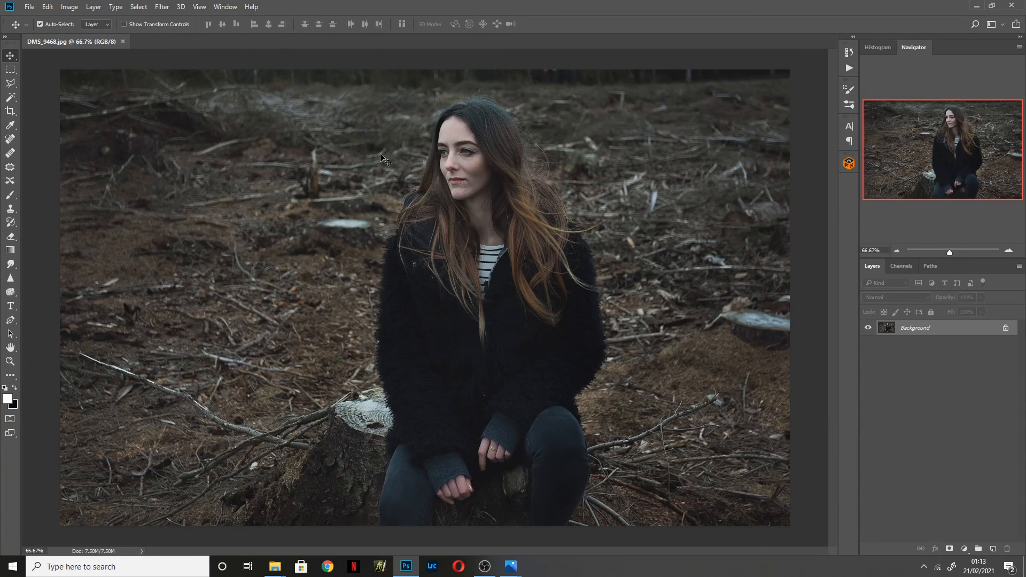